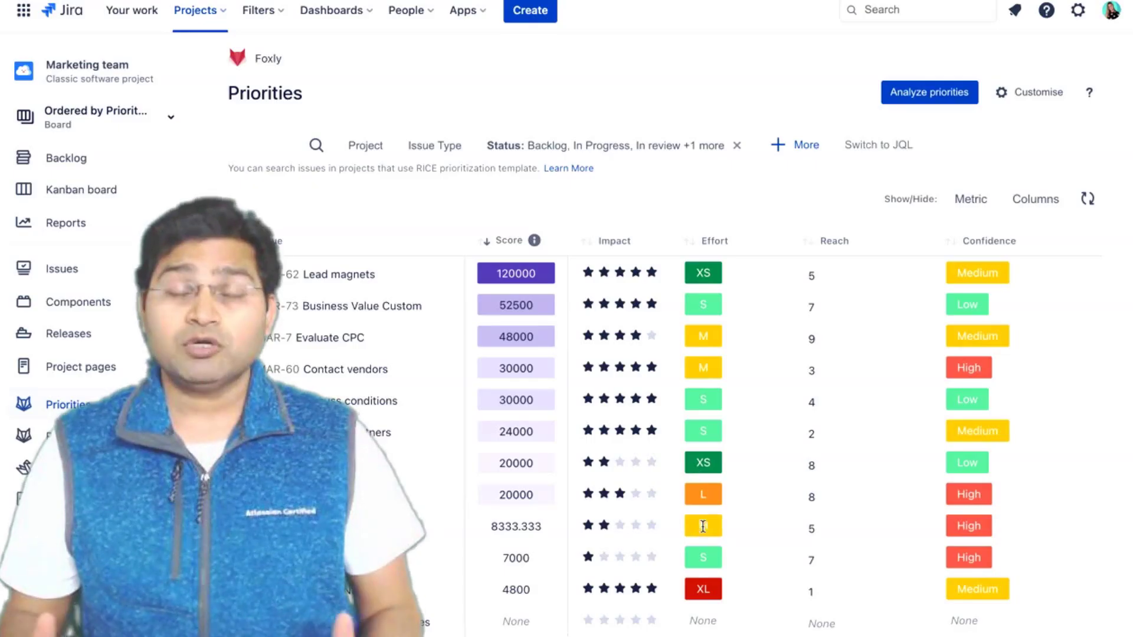
# - Rate the "This is bug" issue with XS effort and four-star impact, and sort the priorities list by descending score
pyautogui.click(707, 509)
pyautogui.click(711, 525)
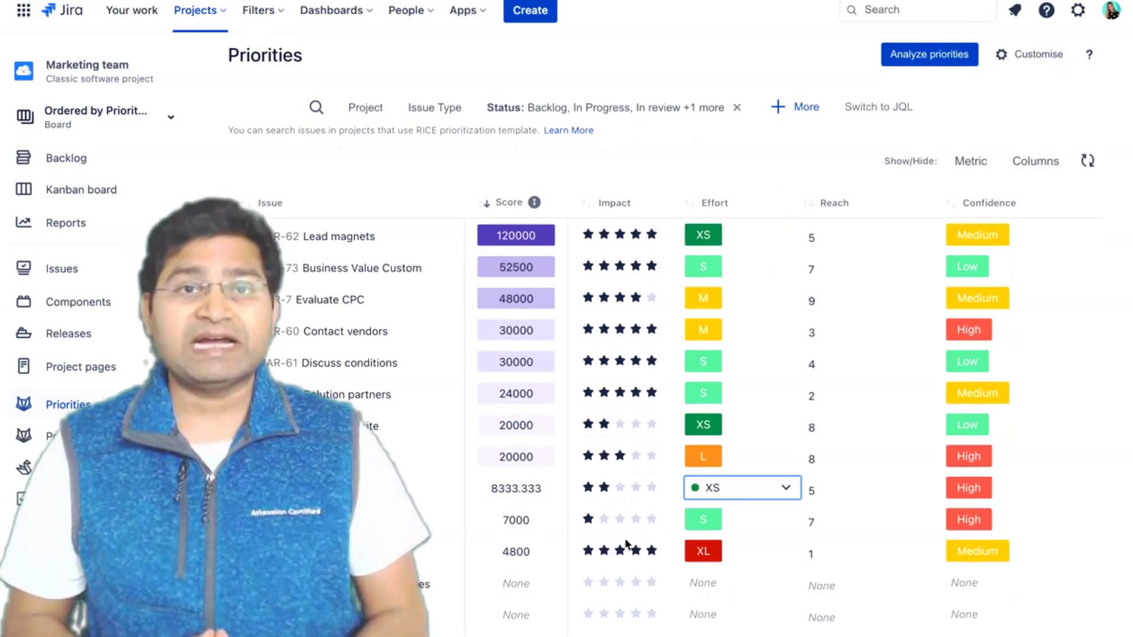
pyautogui.click(635, 488)
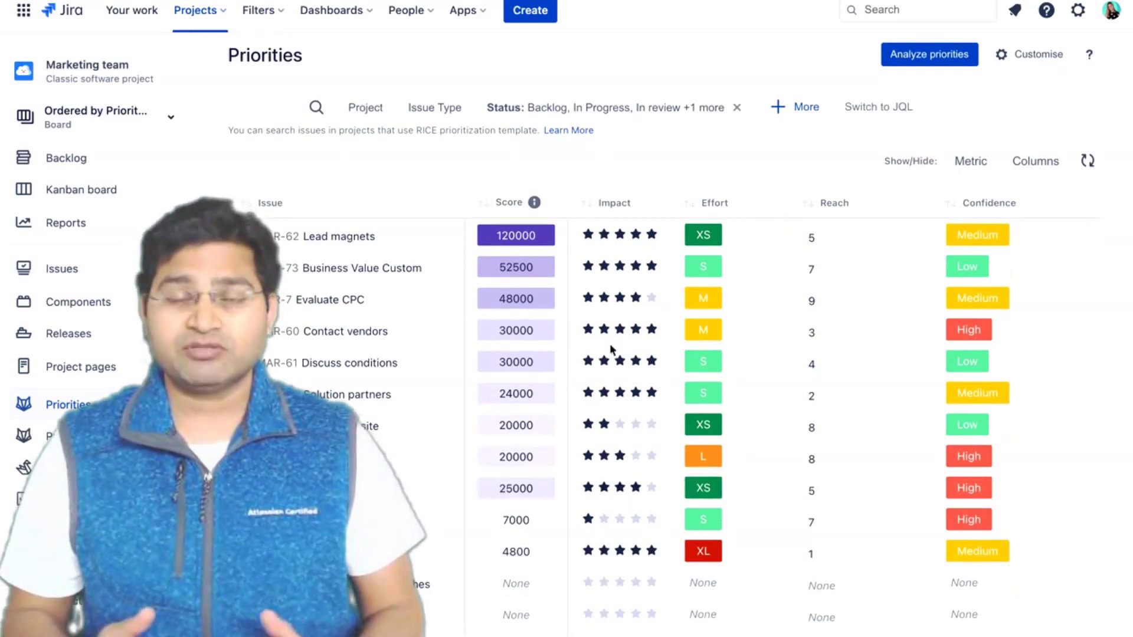
pyautogui.click(482, 204)
pyautogui.click(482, 204)
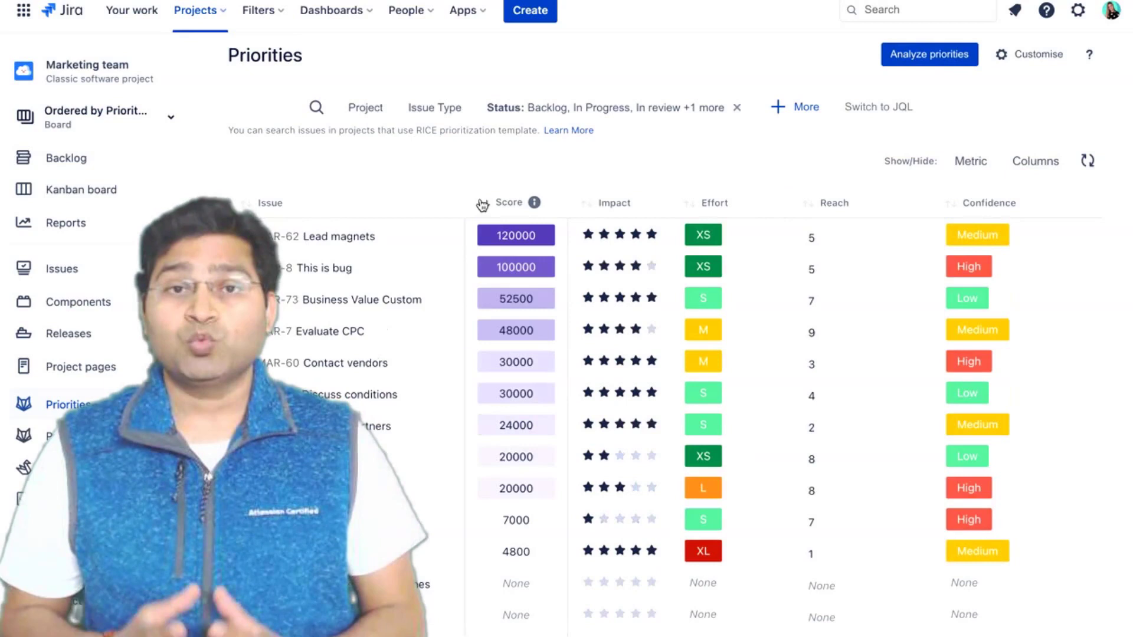
# - Analyze the priorities in the quadrant chart, inspecting the Evaluate CPC and Contact vendors bubbles, and return to the list
pyautogui.click(931, 57)
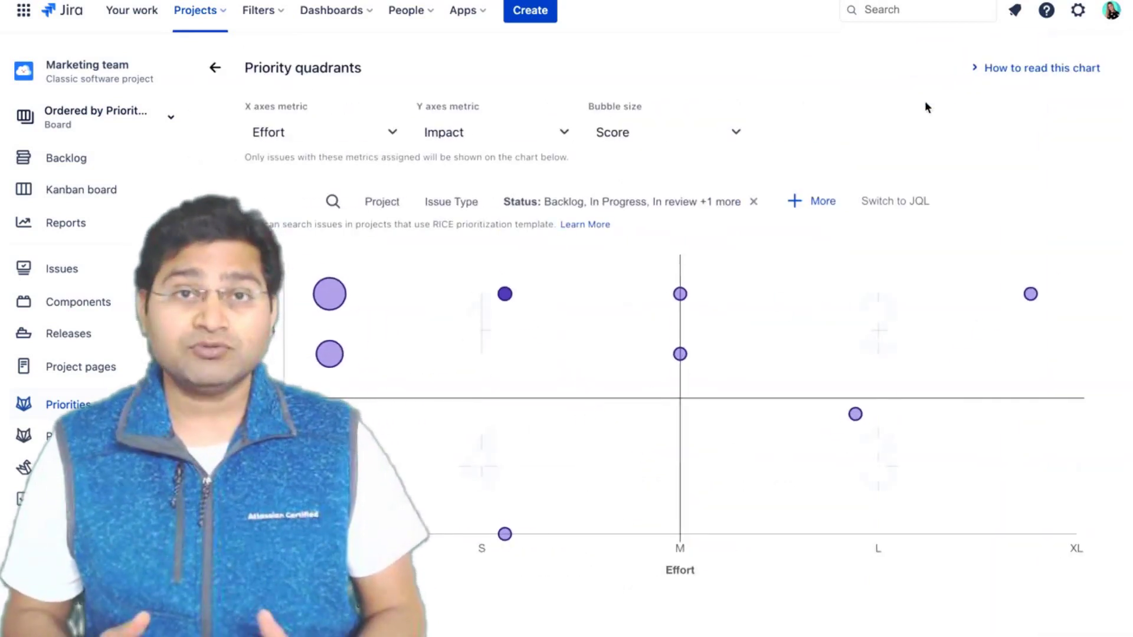
pyautogui.moveTo(681, 335)
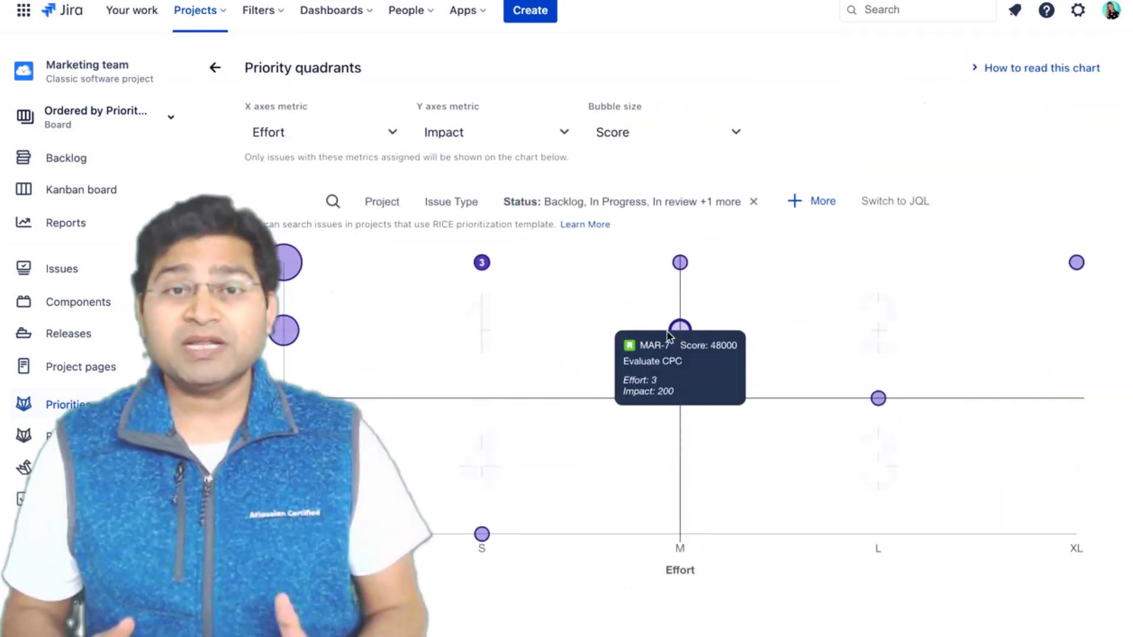
pyautogui.moveTo(684, 263)
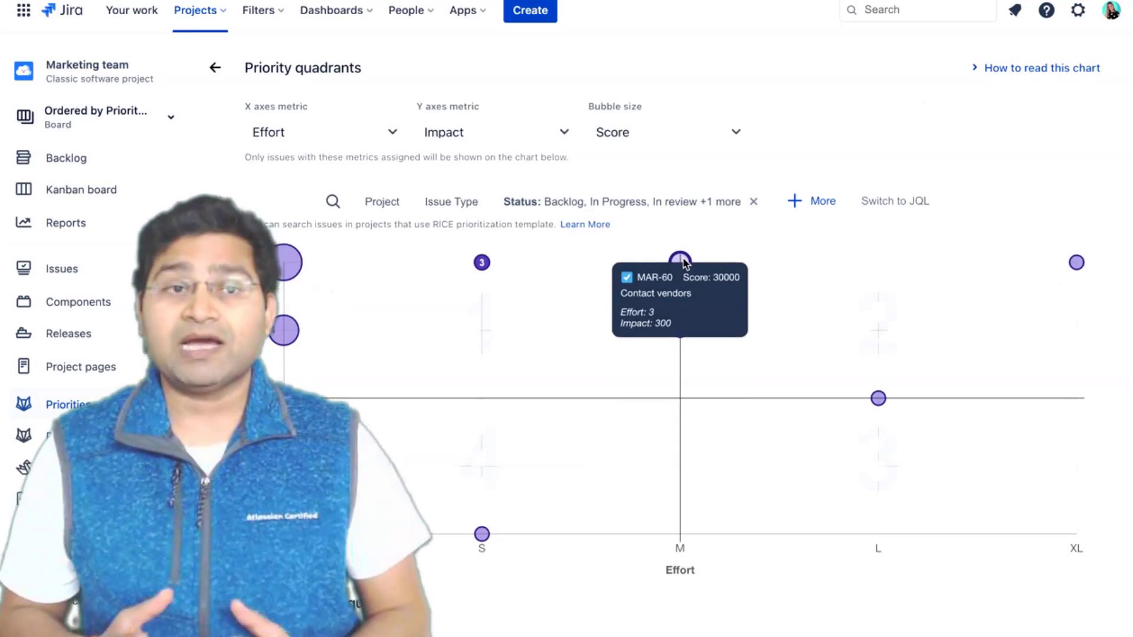
pyautogui.moveTo(877, 398)
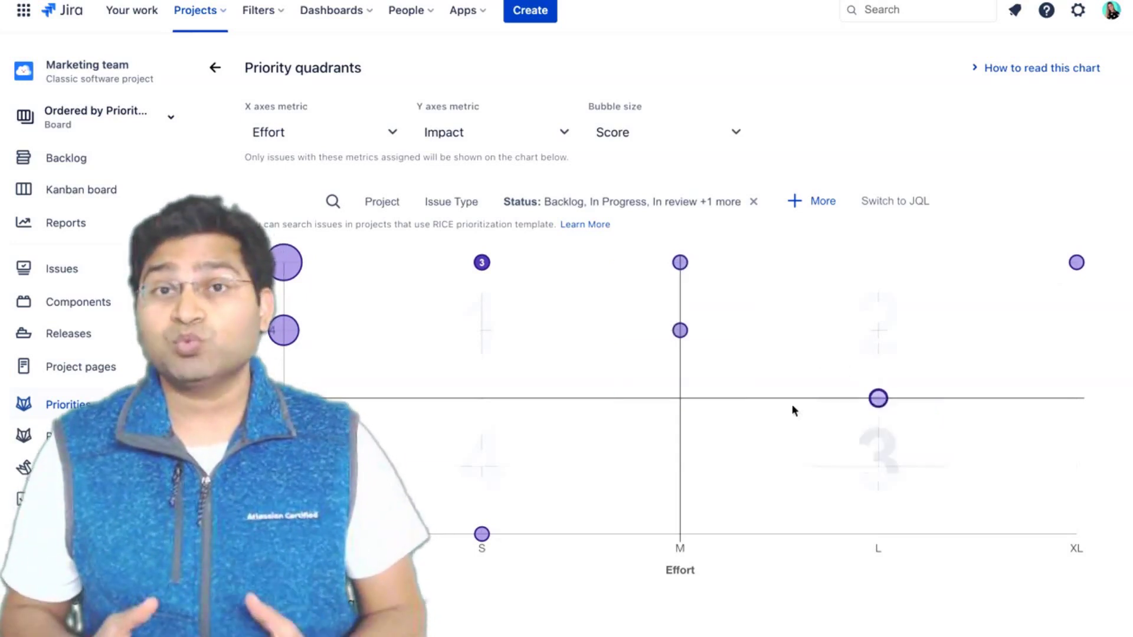
pyautogui.click(217, 68)
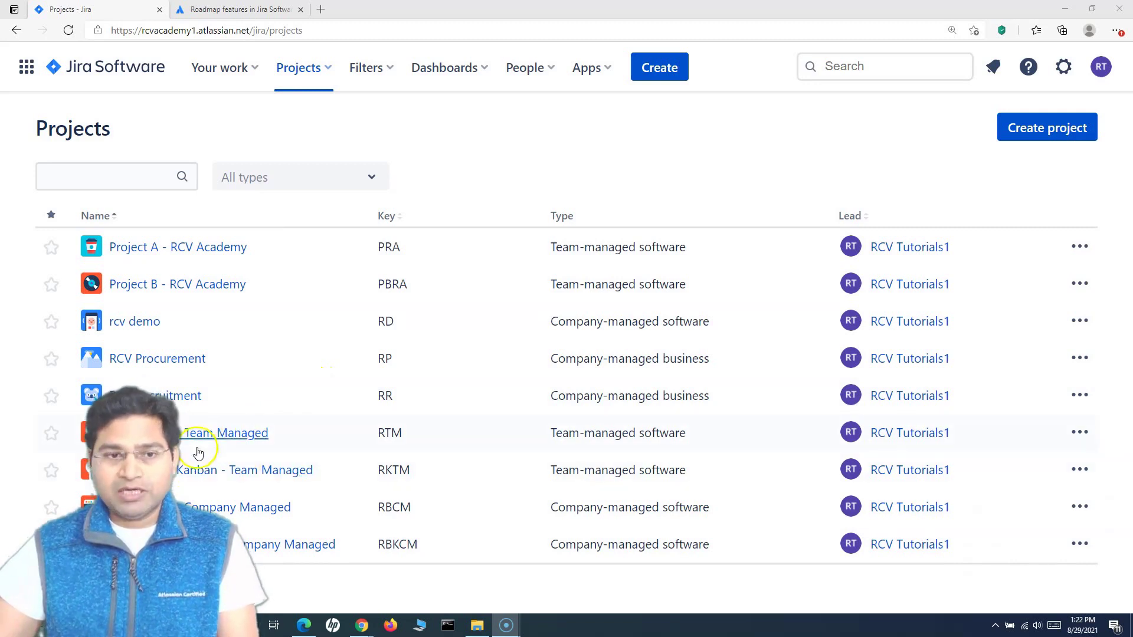
# - Open the Roadmap B - Company Managed project from the projects list
pyautogui.click(208, 508)
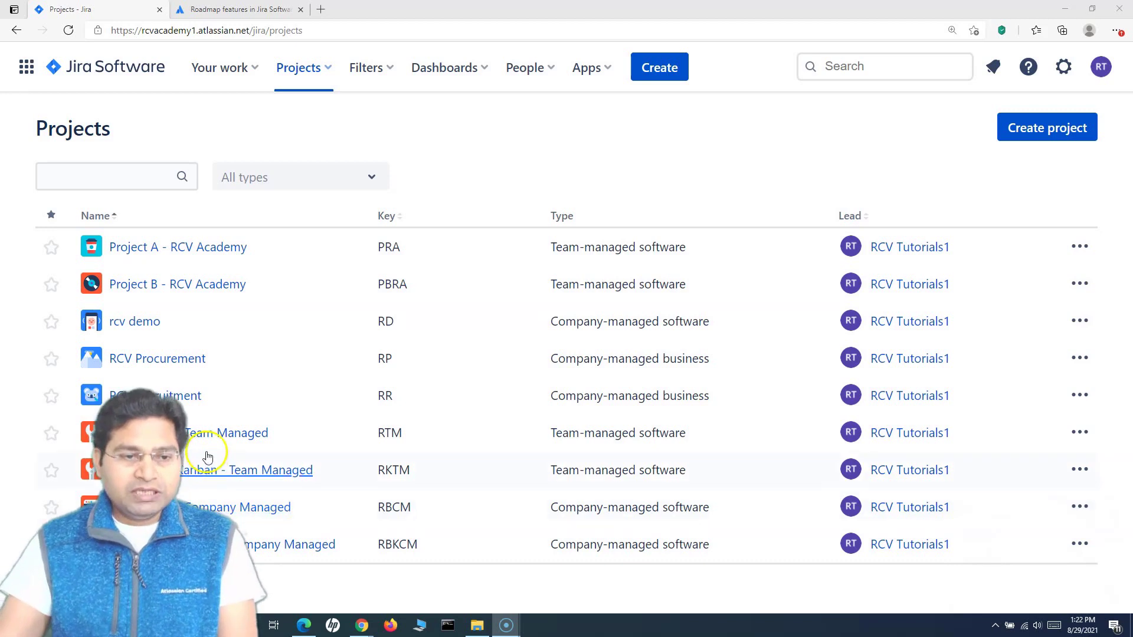
pyautogui.click(216, 510)
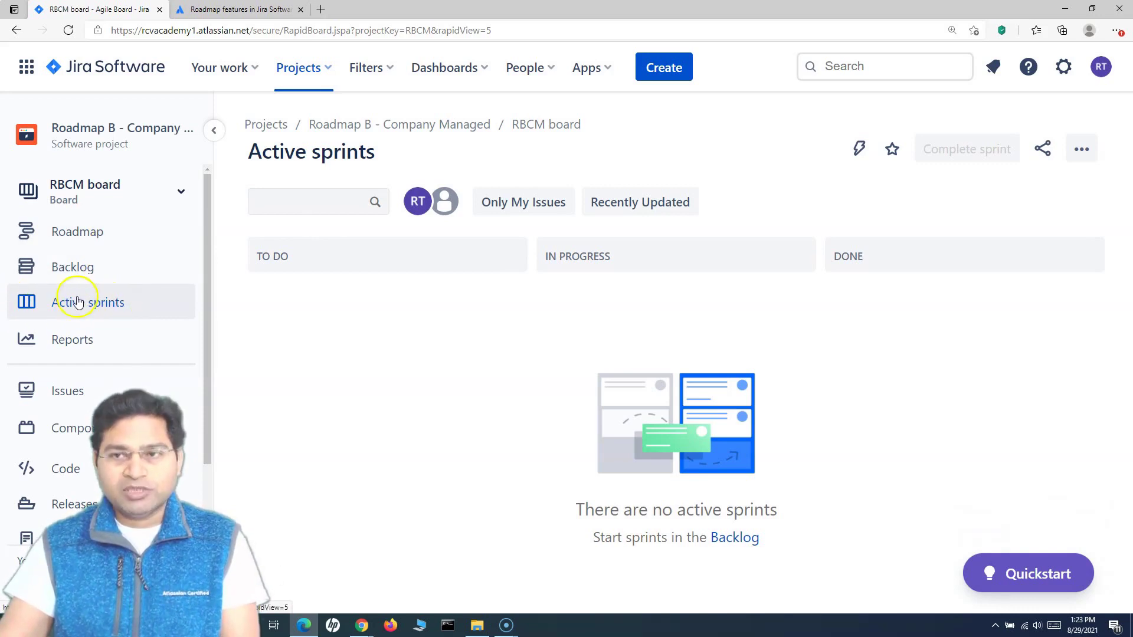
# - Check the roadmap option in the RBCM board's settings and open the board's roadmap
pyautogui.click(1085, 148)
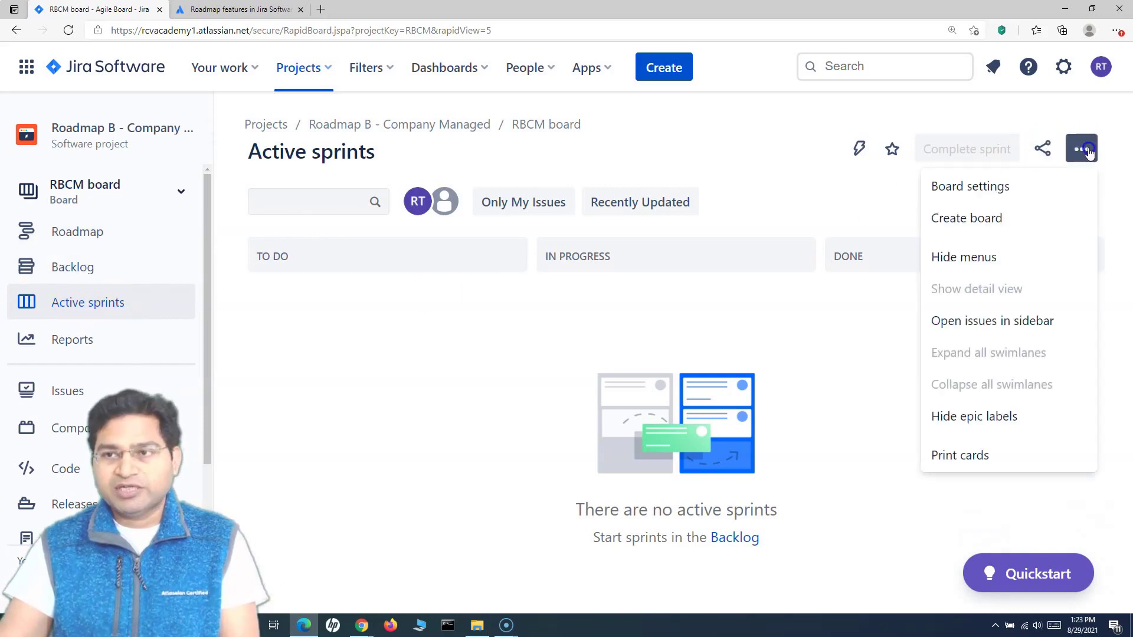
pyautogui.click(1037, 188)
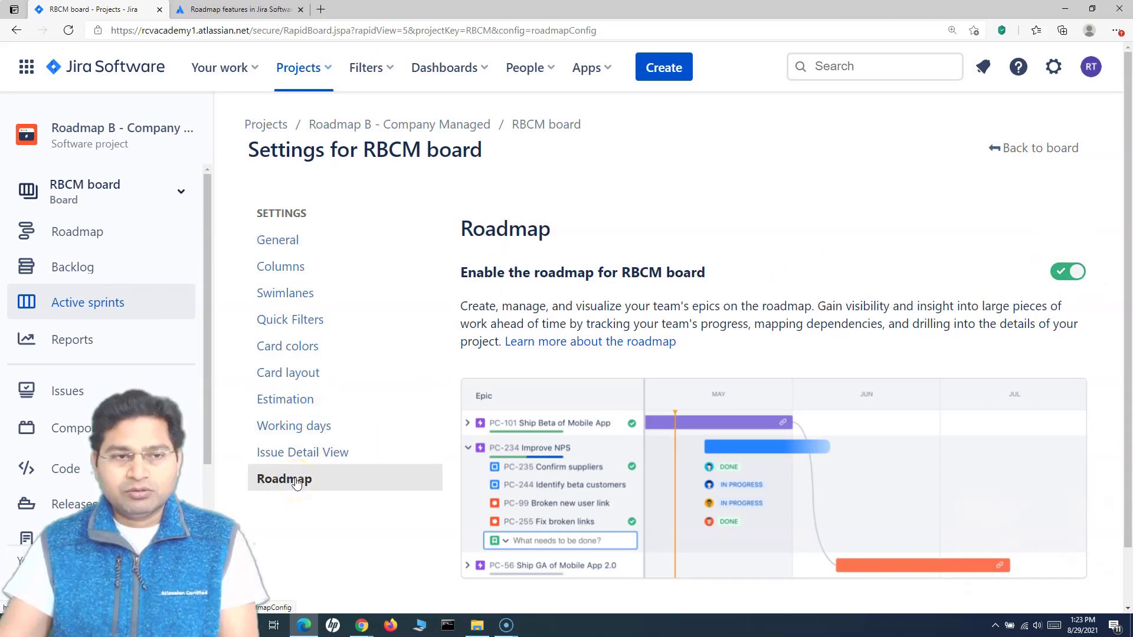
pyautogui.click(98, 235)
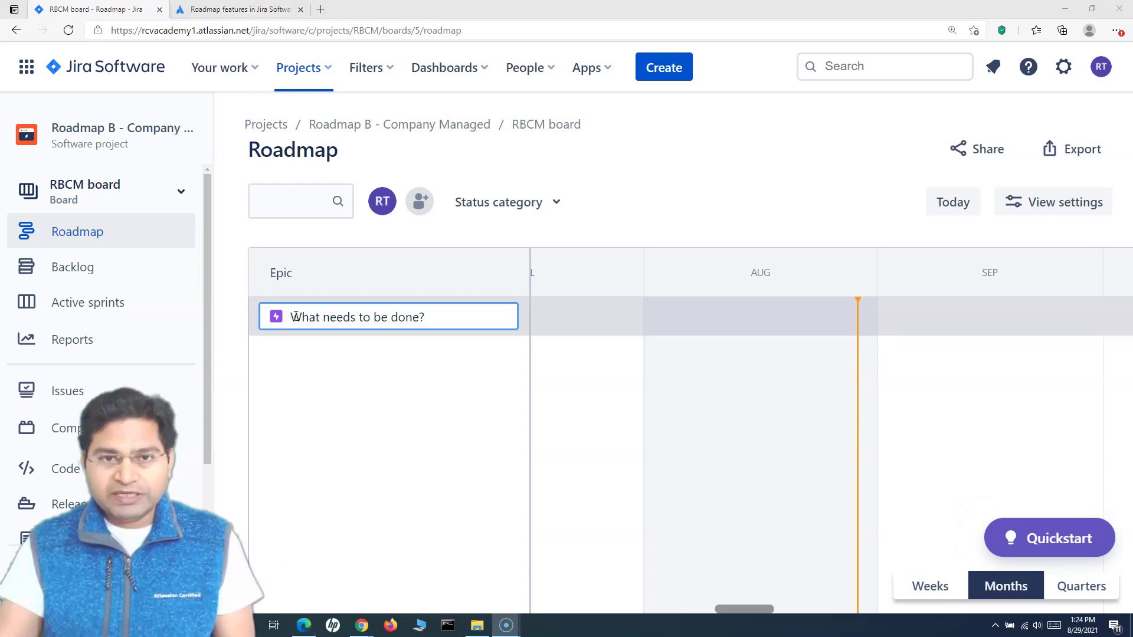
# - Switch to the Google Sheets spreadsheet and review the Portal Registration and Course Catalog headings
pyautogui.moveTo(361, 625)
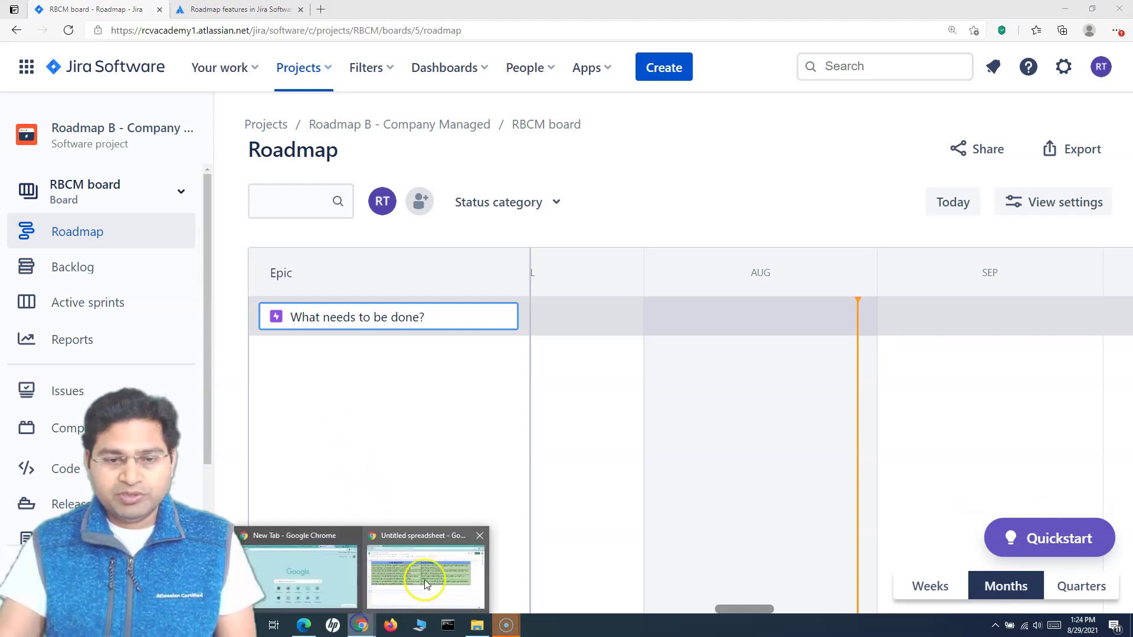
pyautogui.click(425, 579)
pyautogui.click(297, 176)
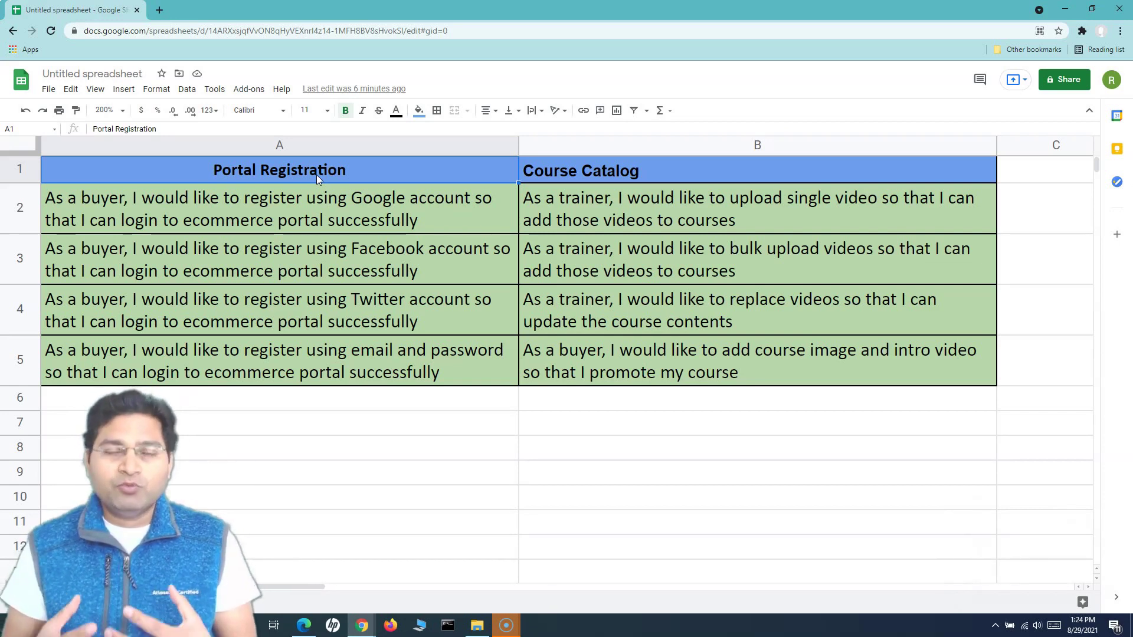
pyautogui.click(316, 174)
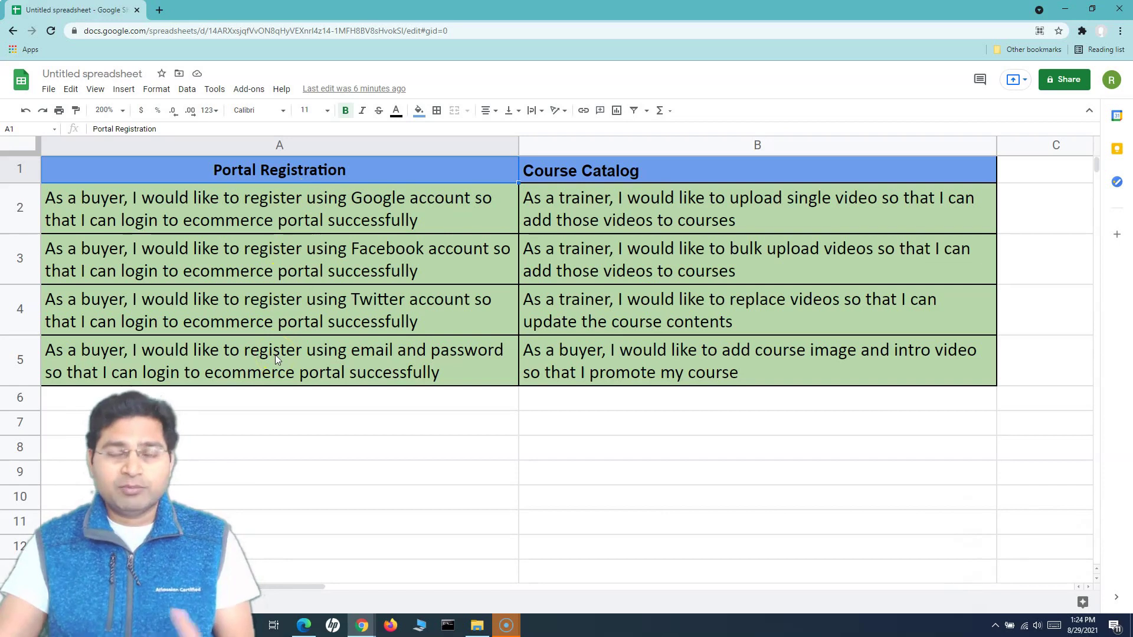
pyautogui.click(647, 173)
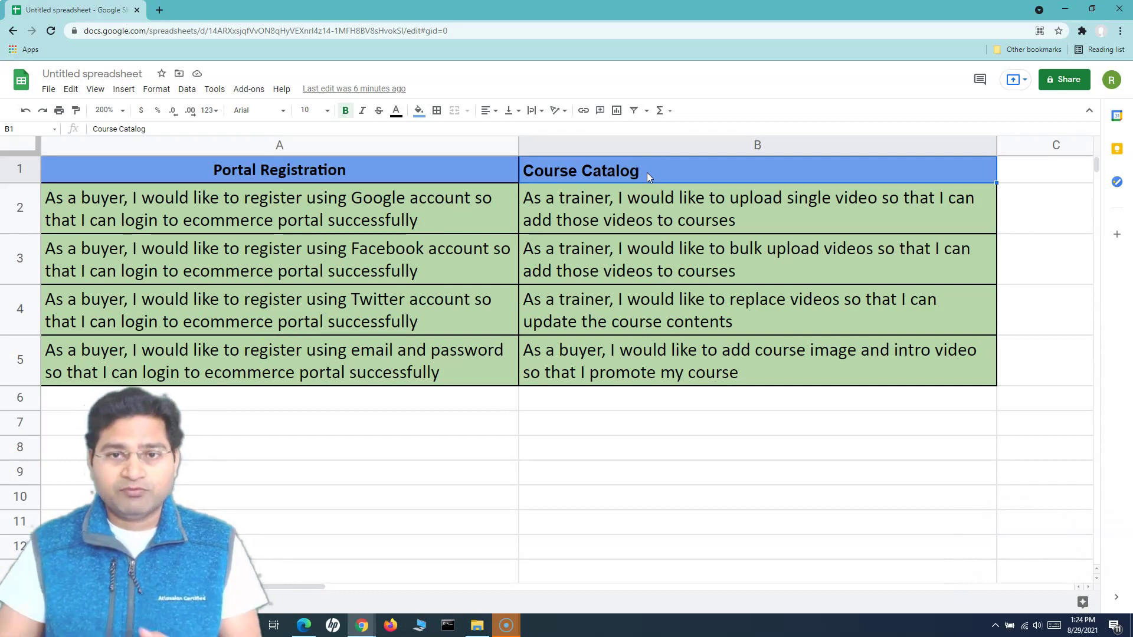
# - Copy the Portal Registration heading from cell A1 and create an epic with that name on the Jira roadmap
pyautogui.click(413, 172)
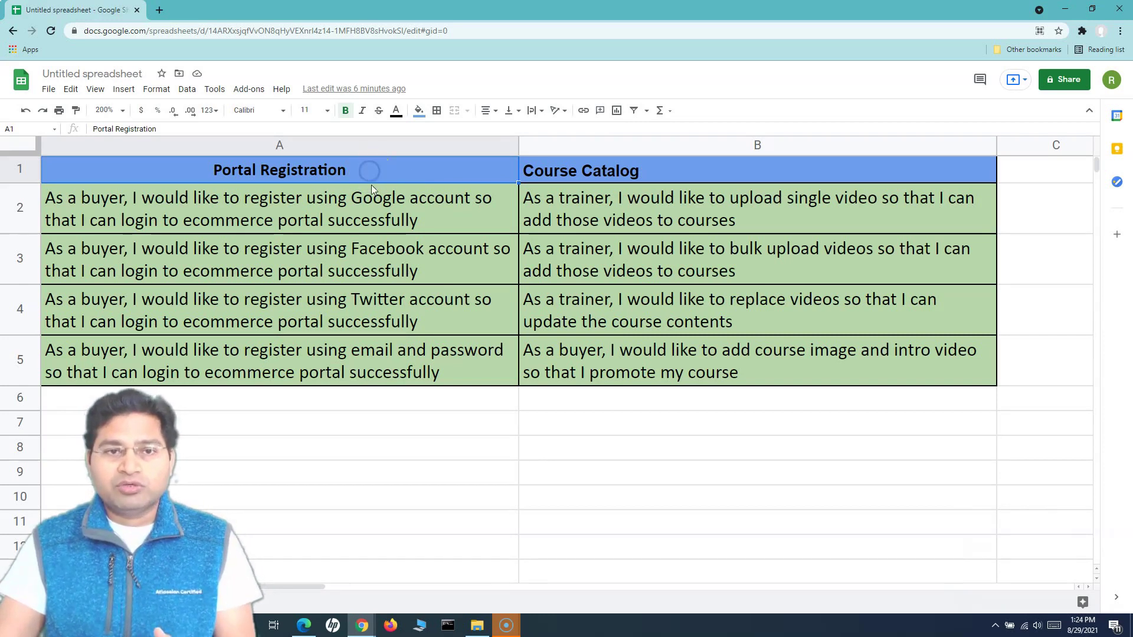
pyautogui.click(375, 203)
pyautogui.click(377, 167)
pyautogui.hotkey('ctrl', 'c')
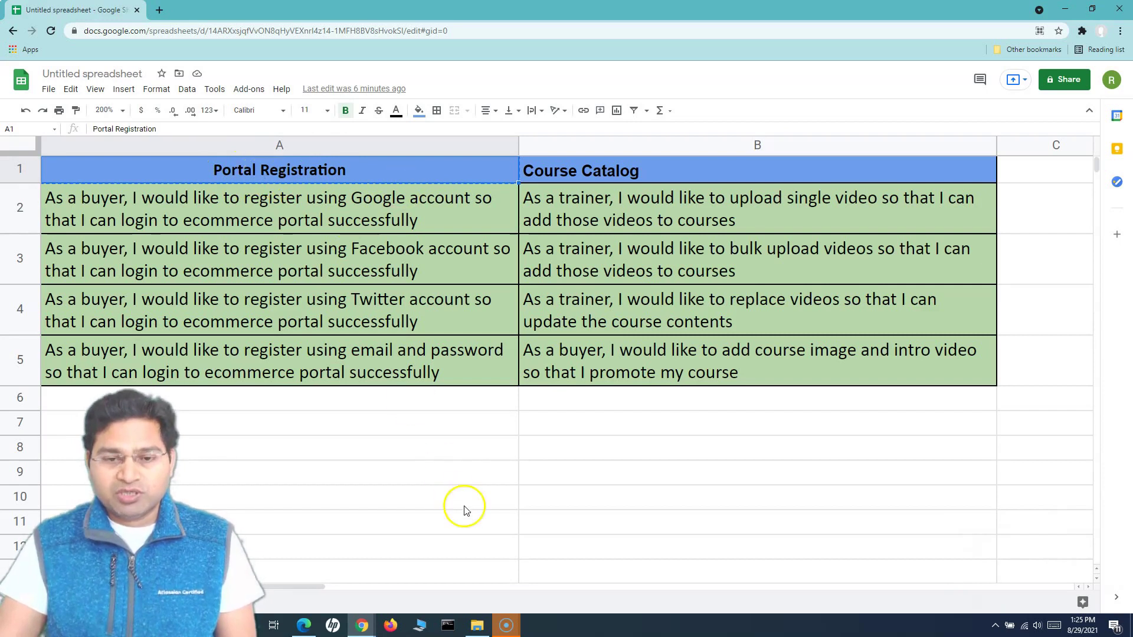
pyautogui.click(308, 620)
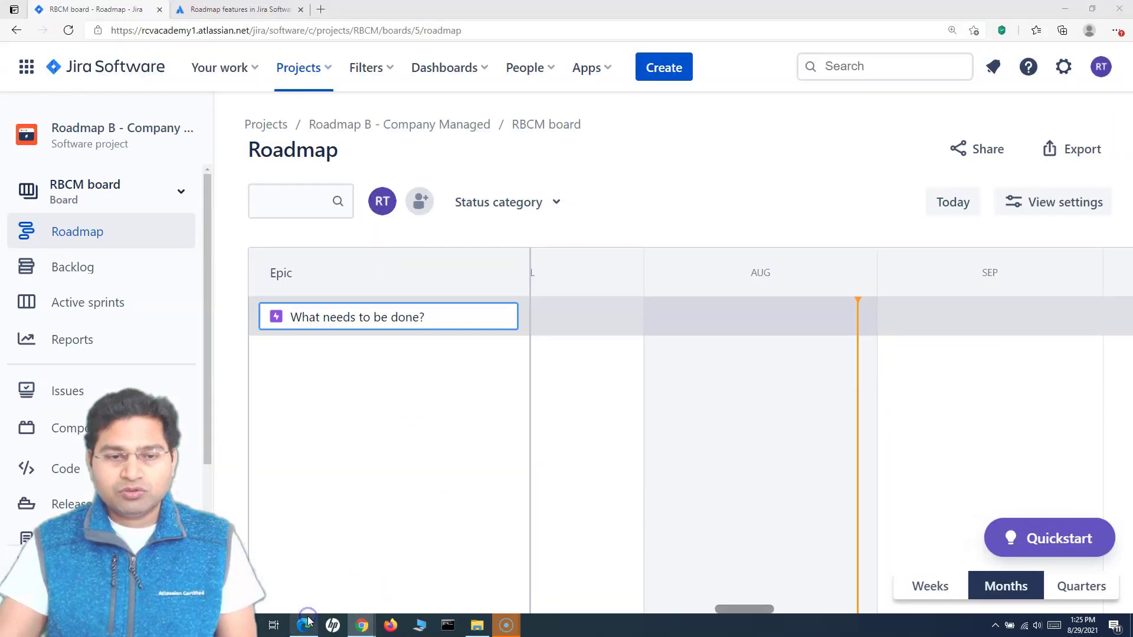
pyautogui.hotkey('ctrl', 'v')
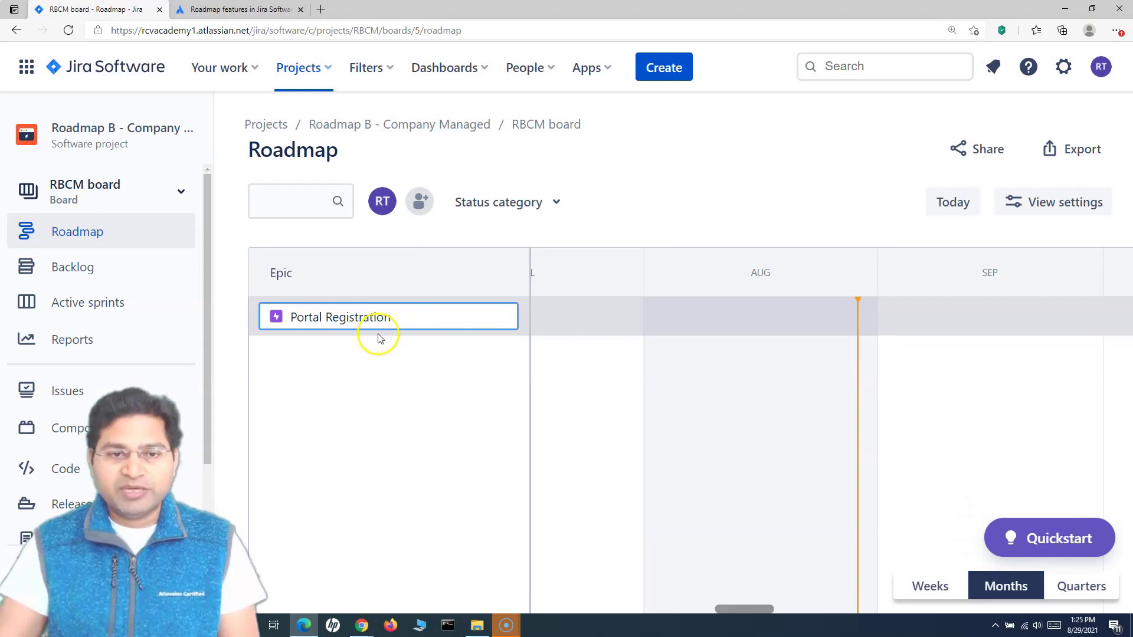
pyautogui.press('Return')
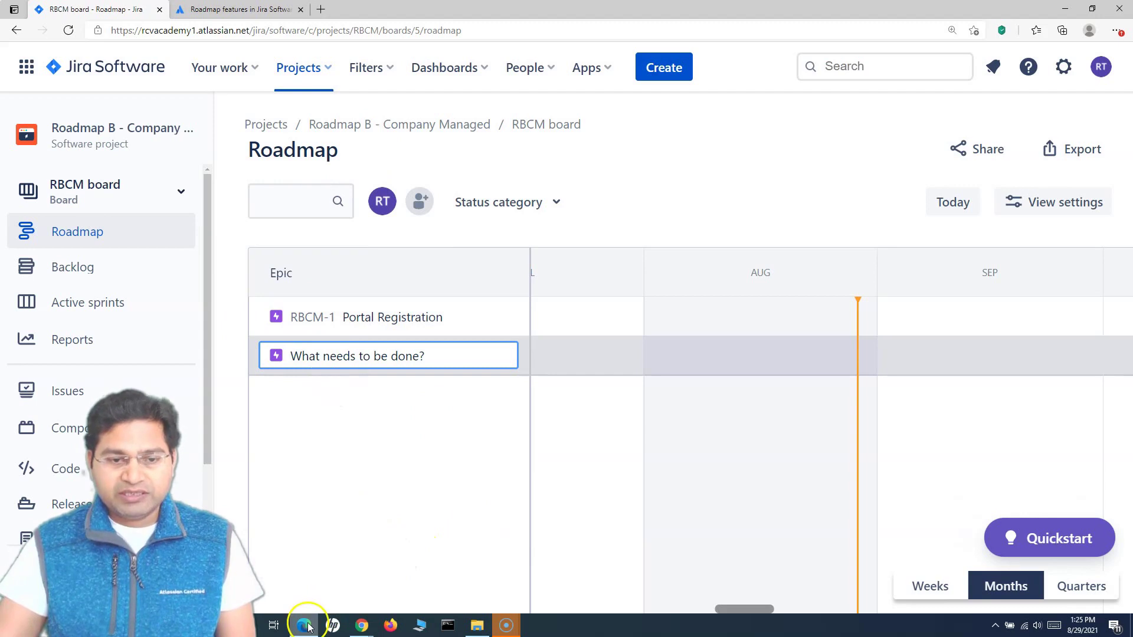
# - Create a second roadmap epic named Course Catalog using the spreadsheet's heading
pyautogui.moveTo(362, 625)
pyautogui.click(379, 549)
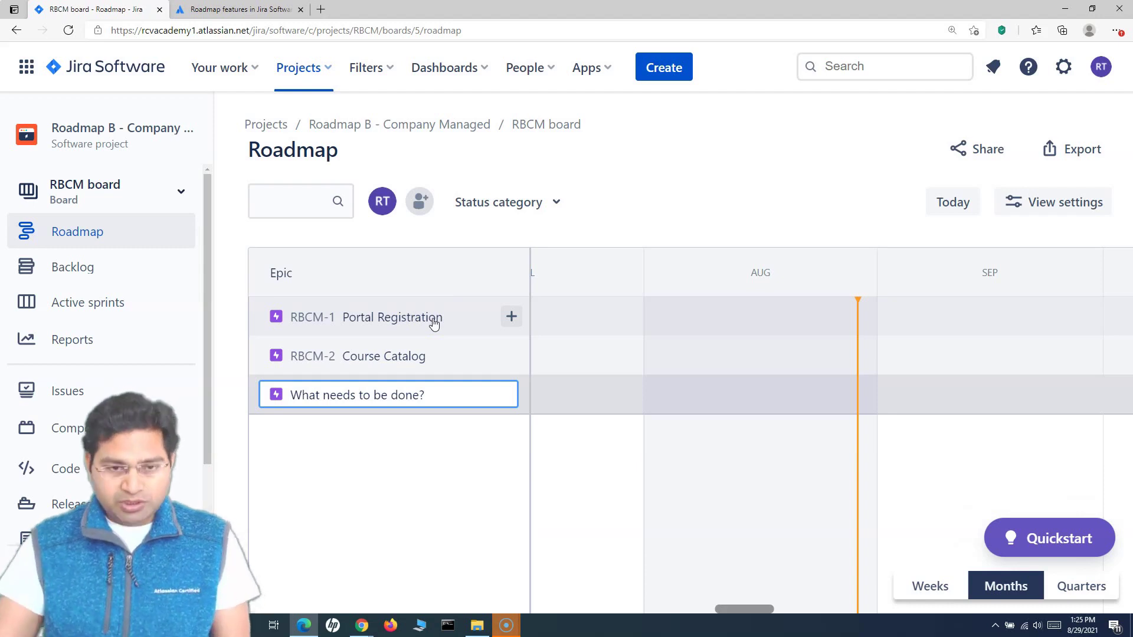
# - Switch to the Google Sheets spreadsheet and review the user stories listed under Portal Registration
pyautogui.click(362, 625)
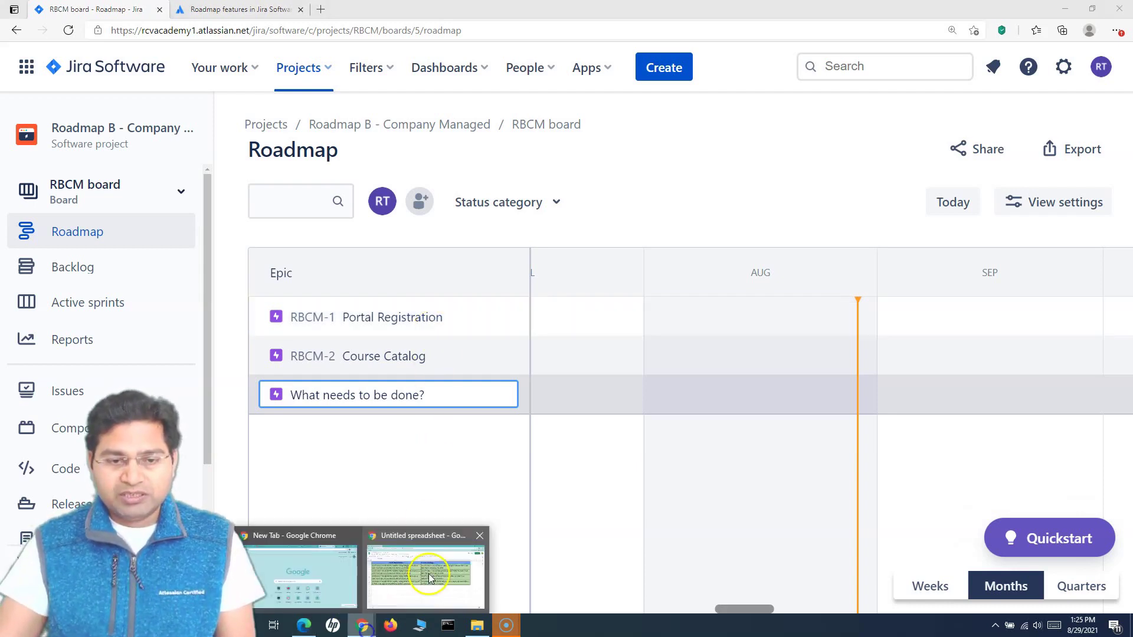
pyautogui.click(429, 578)
pyautogui.click(337, 210)
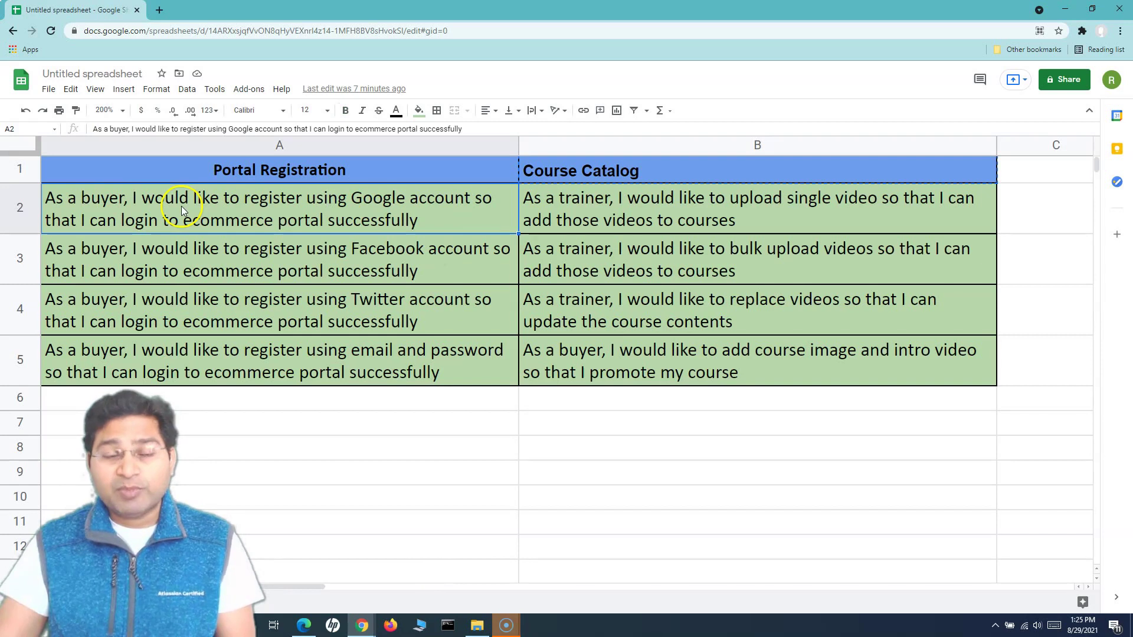
pyautogui.click(349, 202)
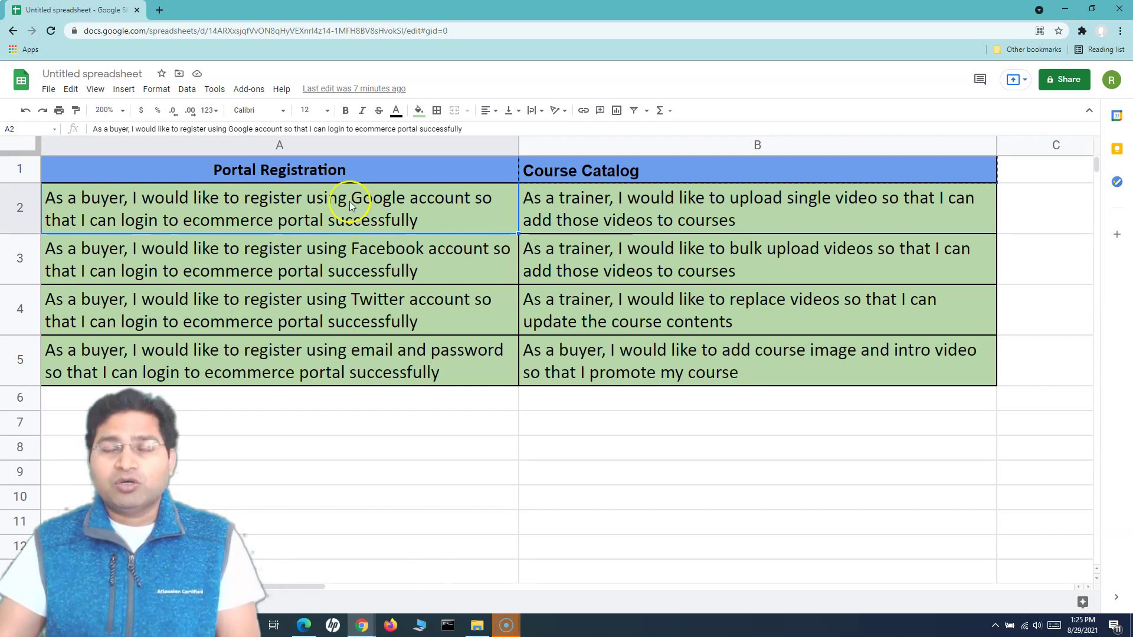
pyautogui.click(349, 259)
pyautogui.click(268, 263)
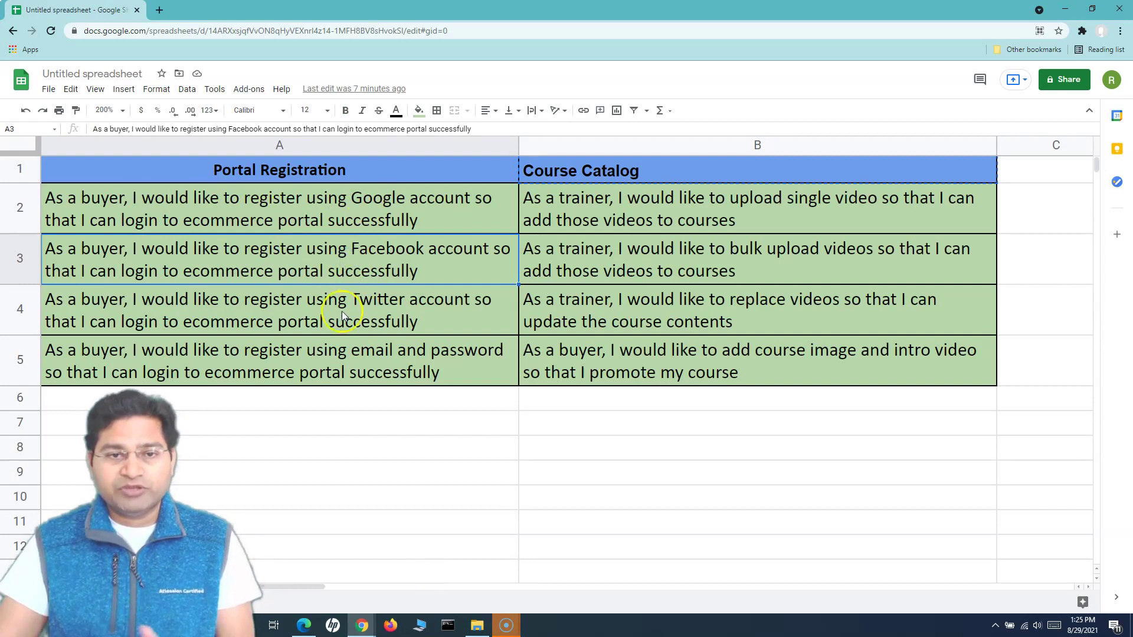
# - Copy the user story about registering with a Google account from cell A2
pyautogui.click(366, 211)
pyautogui.hotkey('ctrl', 'c')
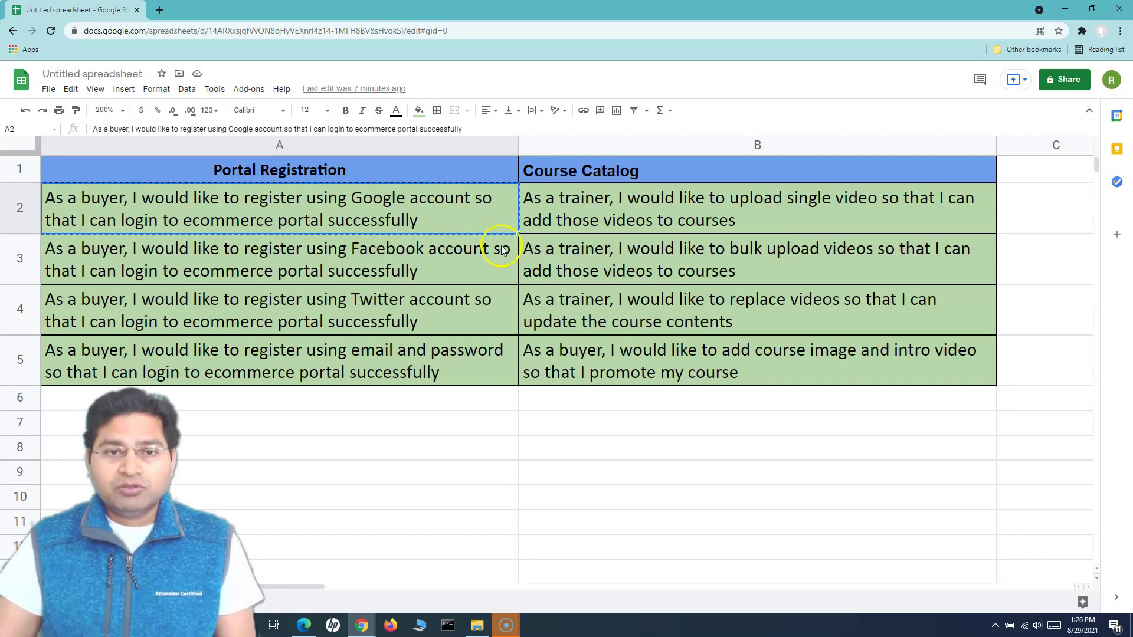
pyautogui.click(381, 248)
pyautogui.click(389, 198)
pyautogui.click(384, 257)
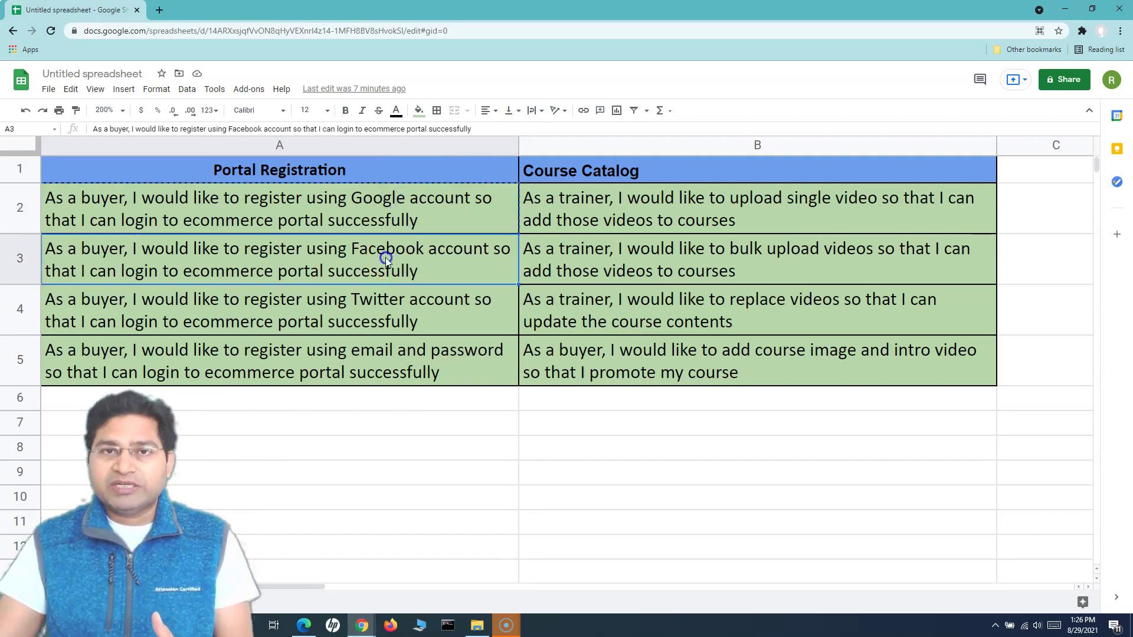
pyautogui.click(397, 202)
pyautogui.click(422, 197)
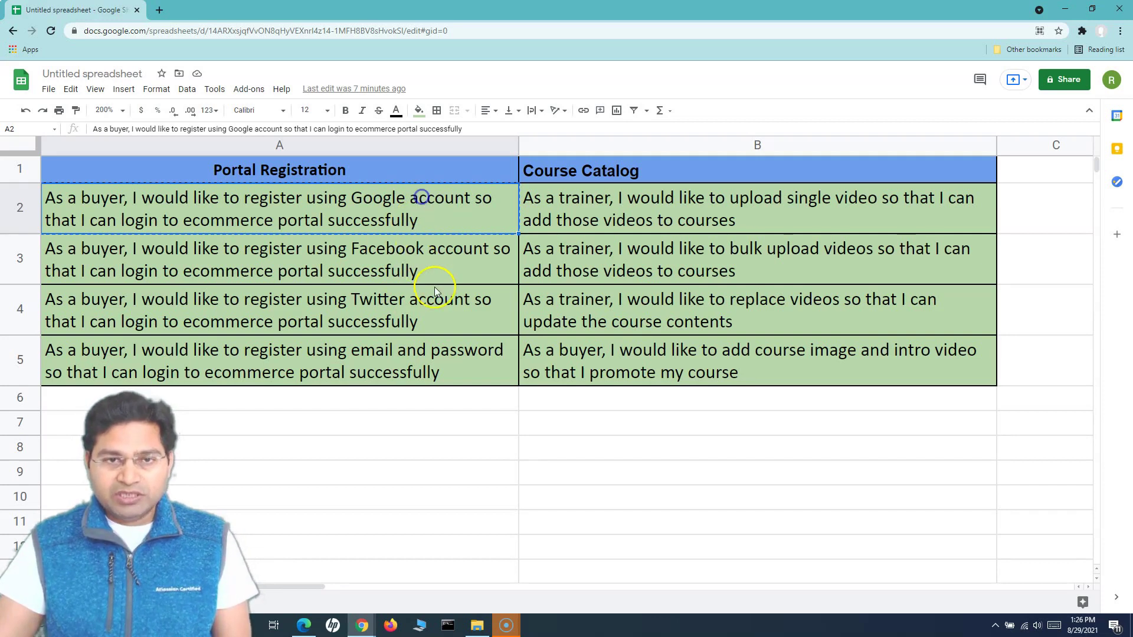
# - Switch to the Jira roadmap and add the copied Google account registration text as a child story under the Portal Registration epic
pyautogui.click(303, 625)
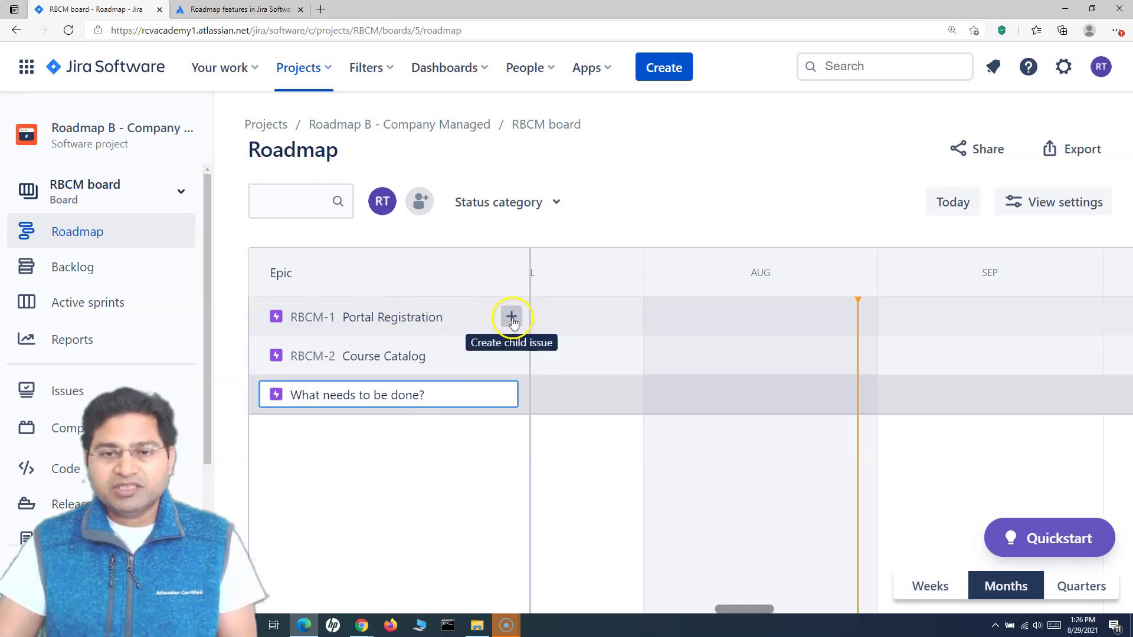
pyautogui.click(511, 318)
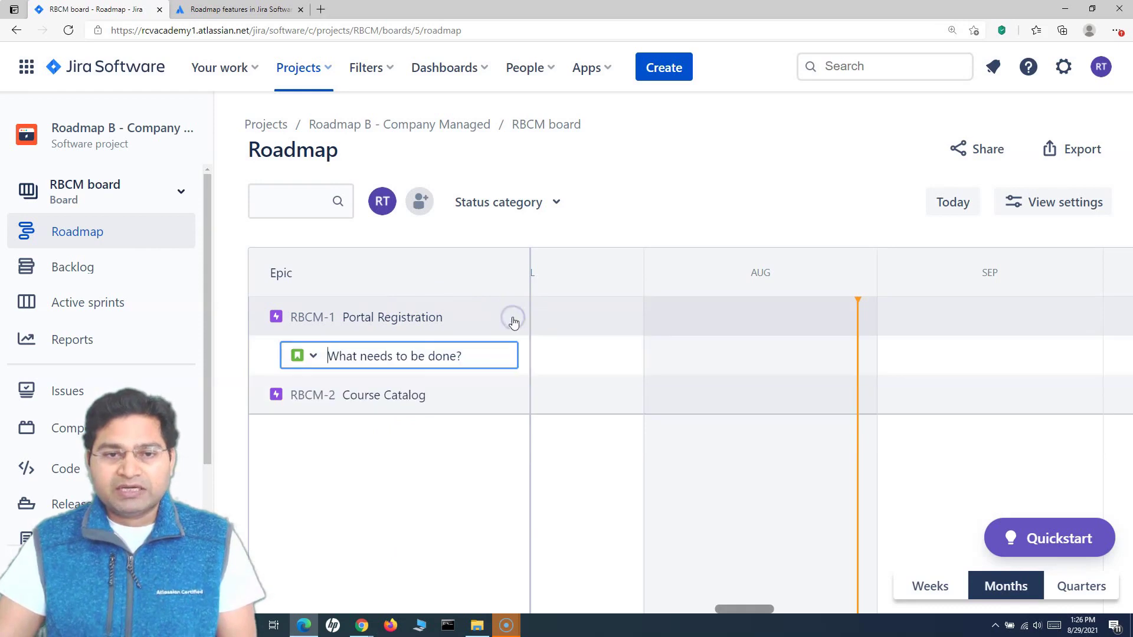
pyautogui.hotkey('ctrl', 'v')
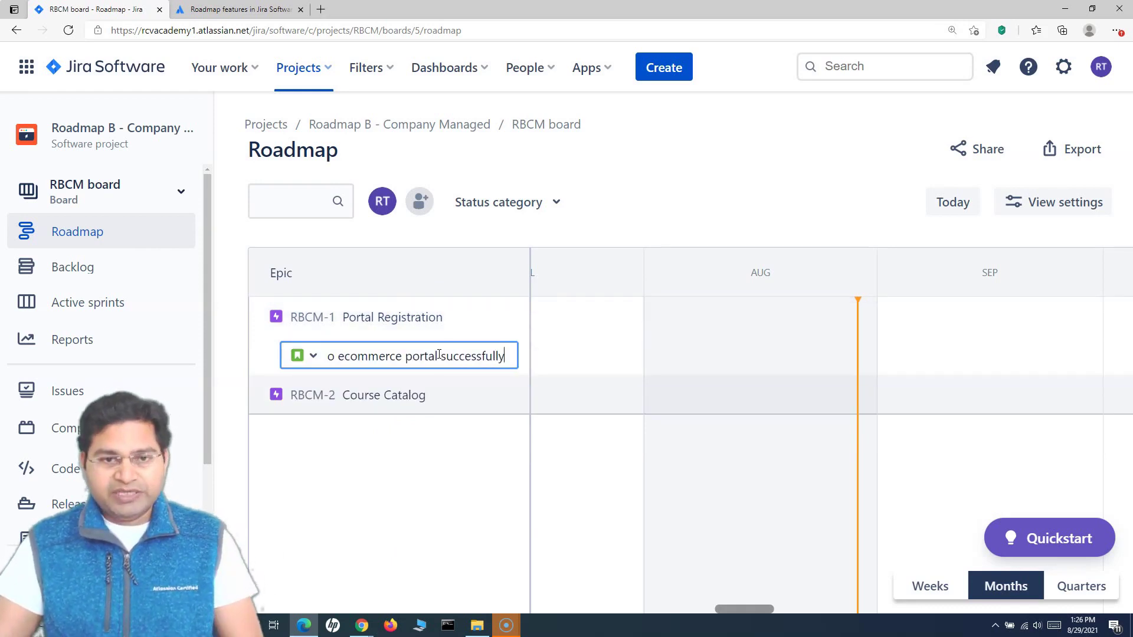
pyautogui.click(312, 361)
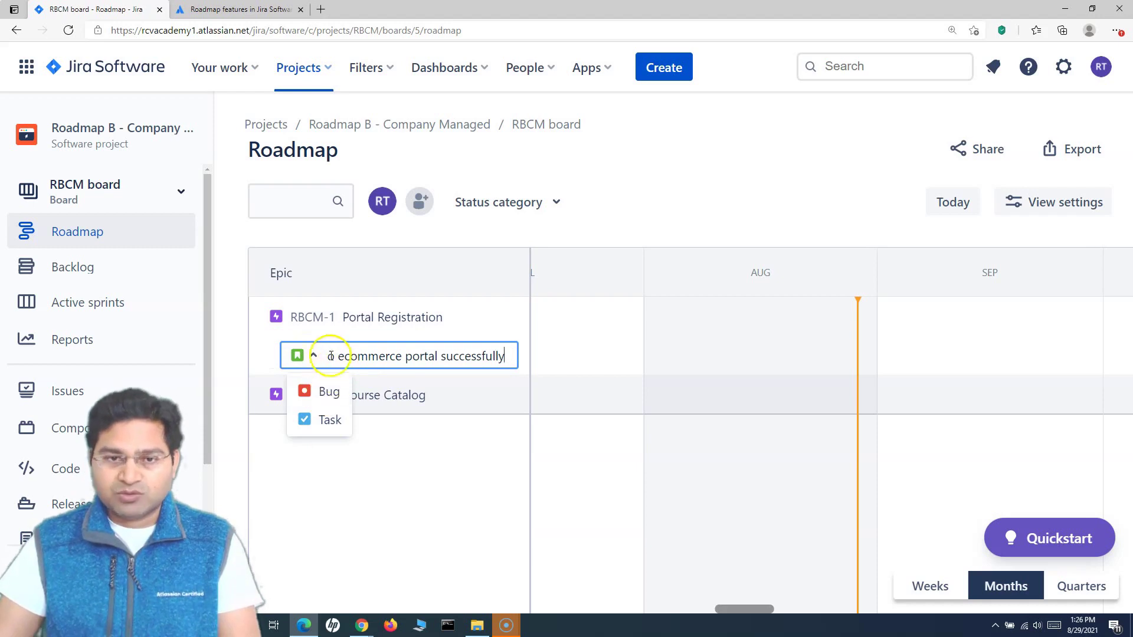
pyautogui.click(505, 355)
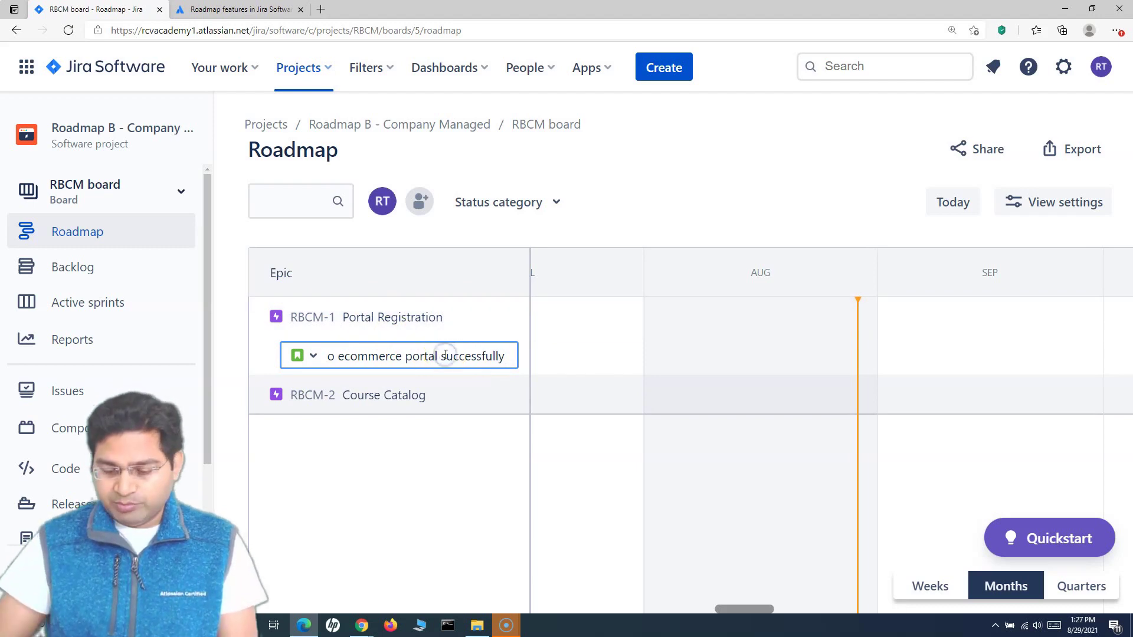
pyautogui.press('Return')
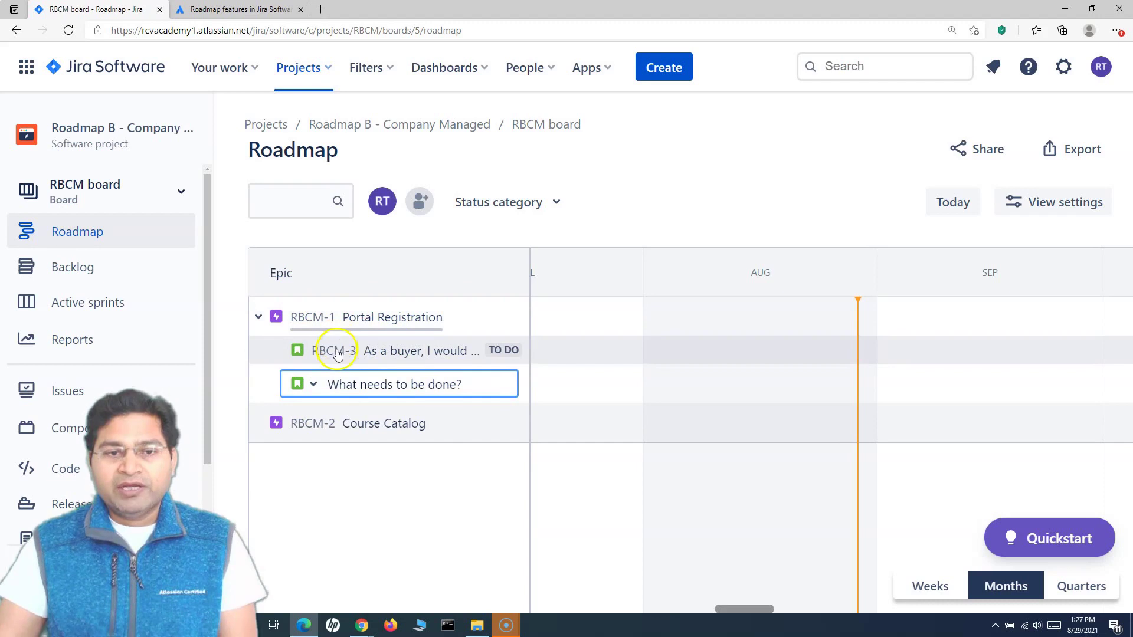
# - Open story RBCM-3 in a separate browser tab to examine its full issue page, and return to the roadmap
pyautogui.moveTo(360, 333)
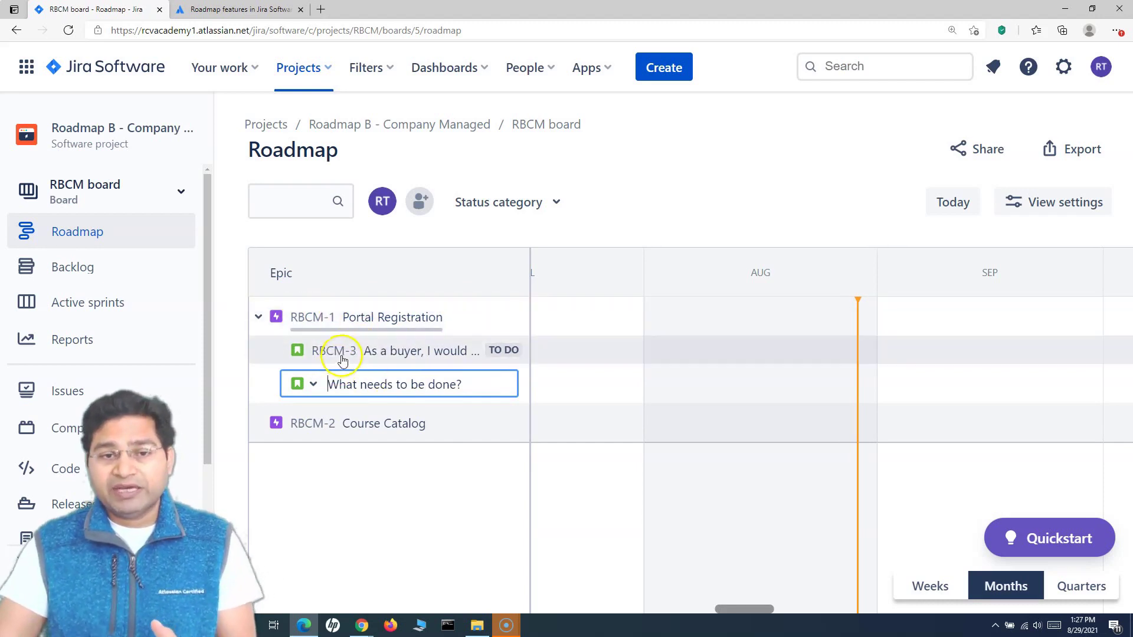
pyautogui.keyDown('ctrl'); pyautogui.click(335, 350); pyautogui.keyUp('ctrl')
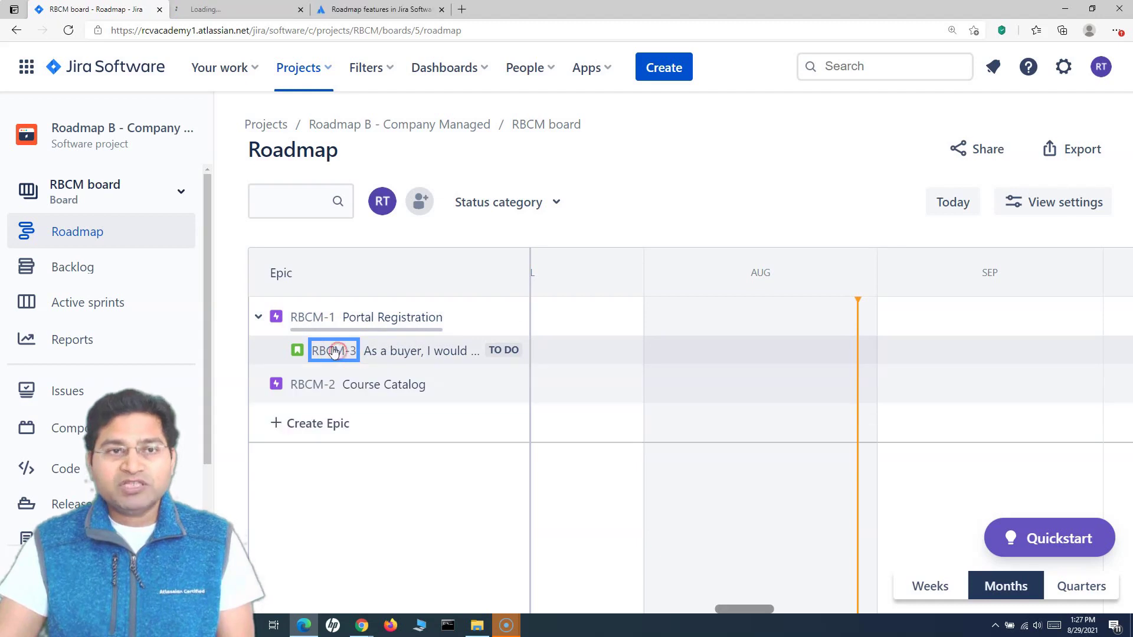
pyautogui.click(228, 9)
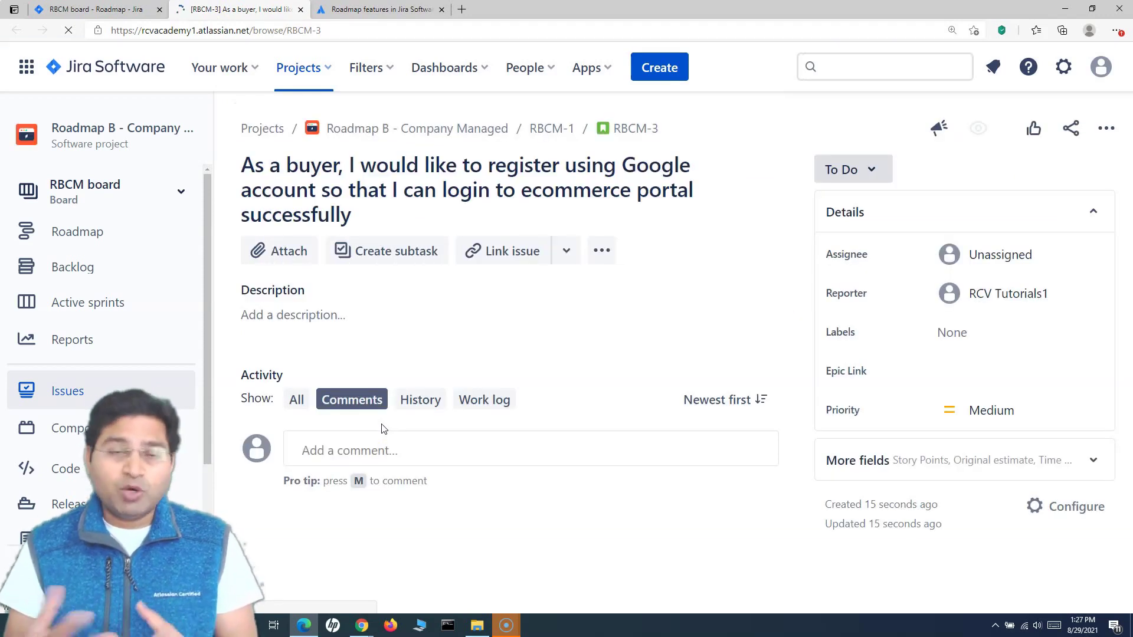
pyautogui.click(342, 328)
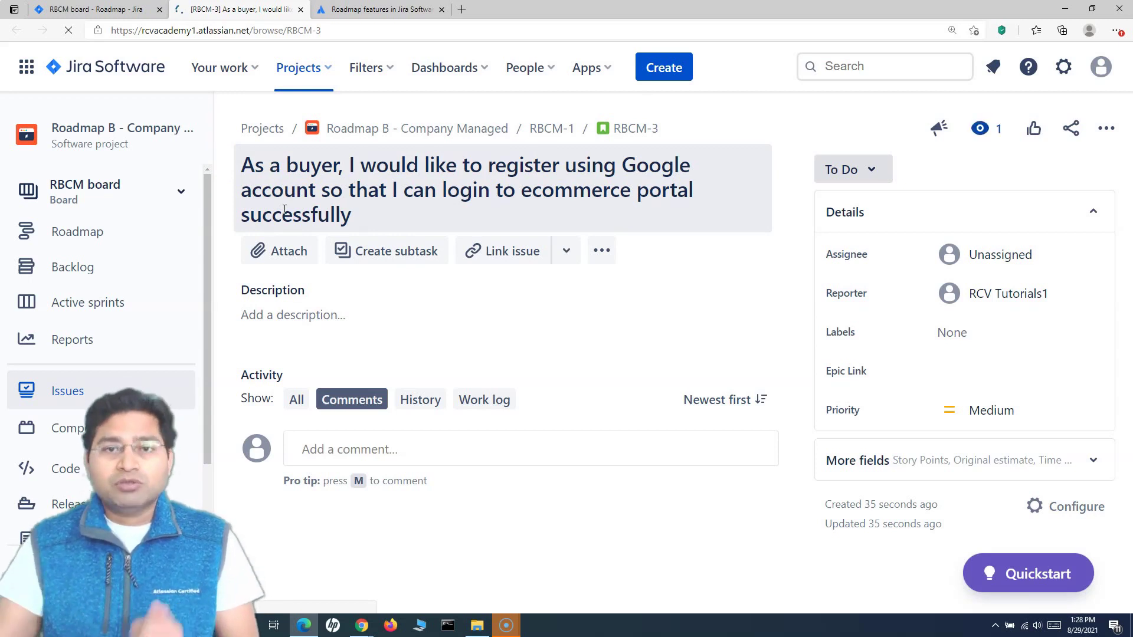
pyautogui.click(94, 9)
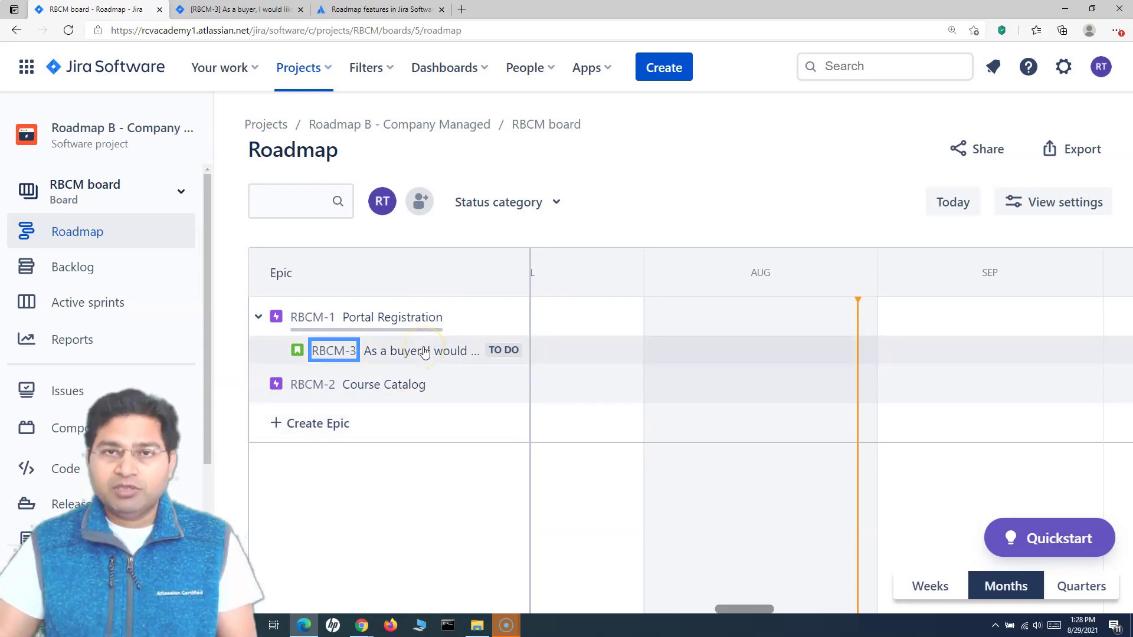
# - Add the spreadsheet's Course Catalog stories on uploading and replacing videos and adding a course image as child stories of the Course Catalog epic
pyautogui.click(389, 442)
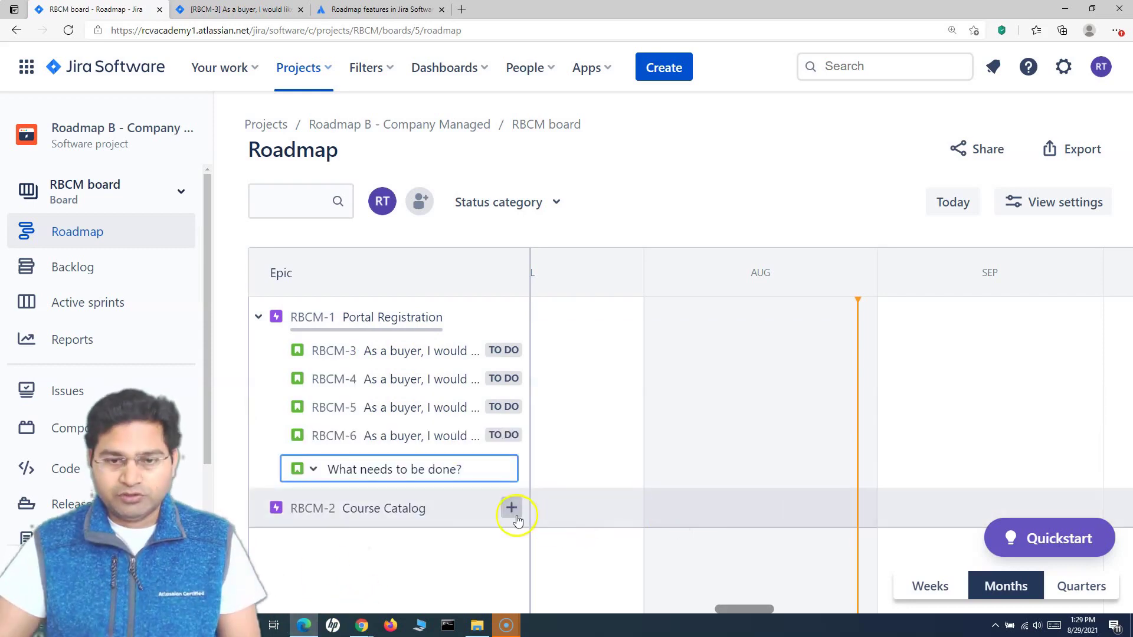
pyautogui.click(511, 509)
pyautogui.hotkey('ctrl', 'v')
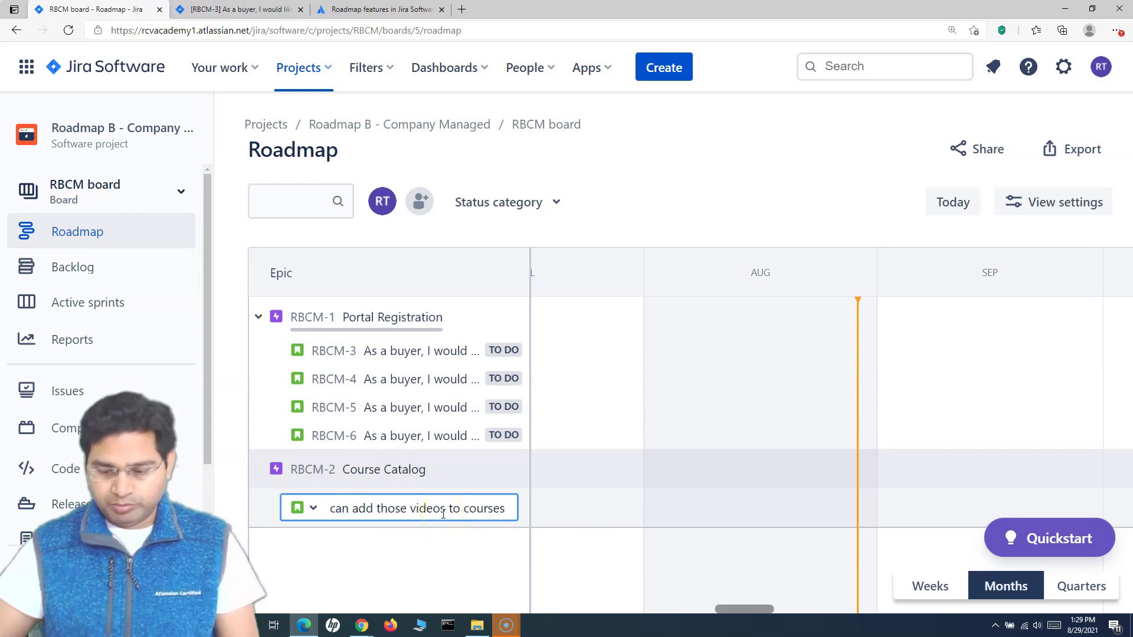
pyautogui.press('Return')
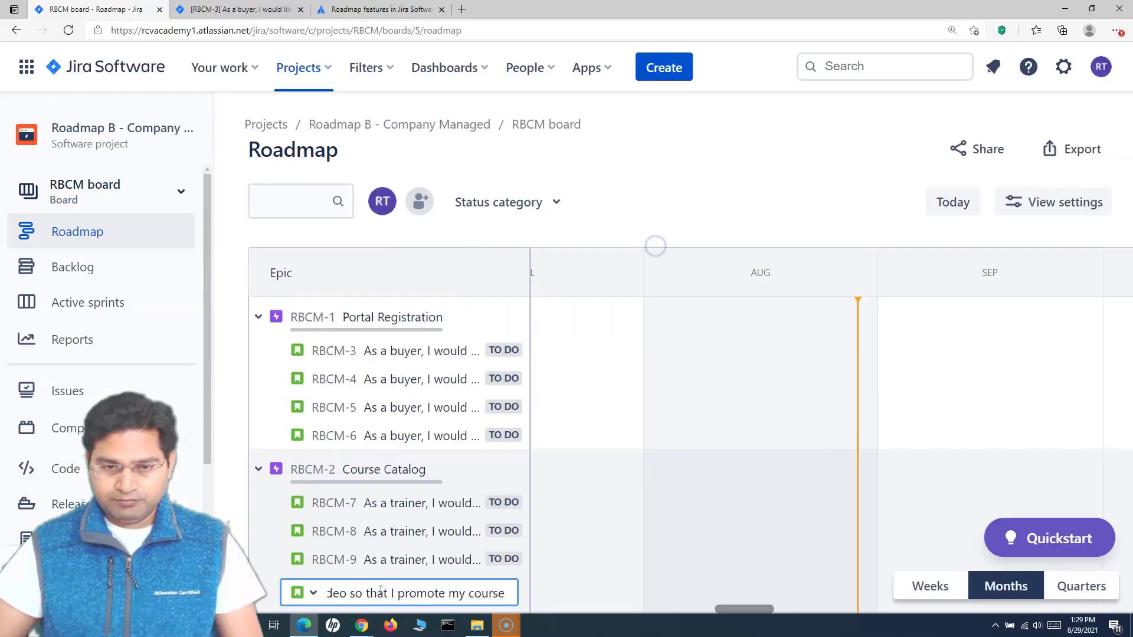
pyautogui.press('Return')
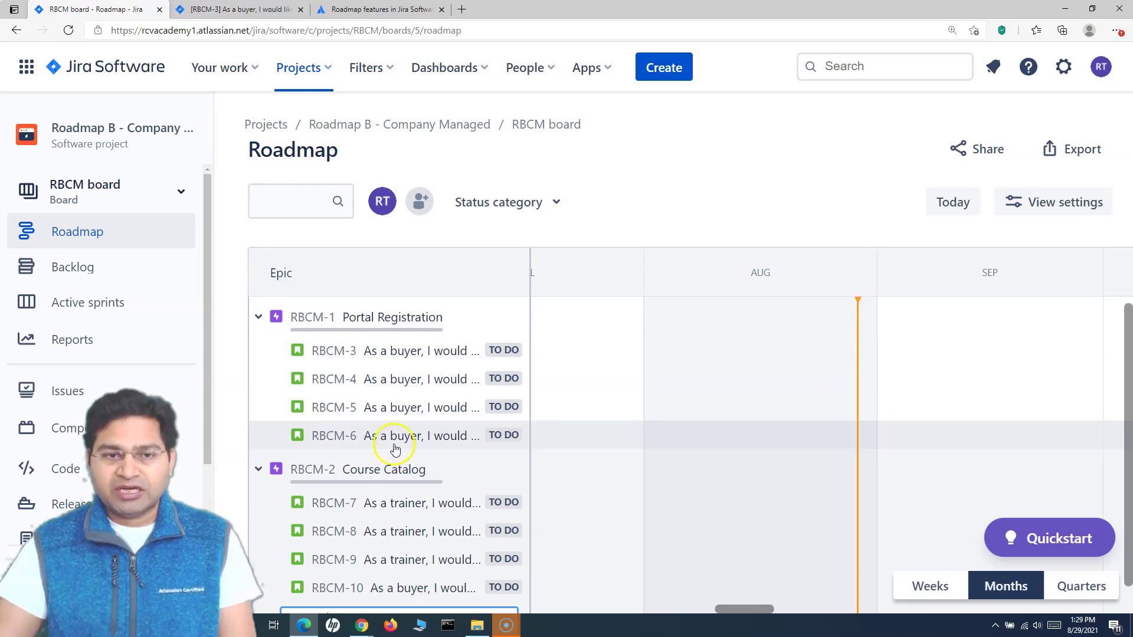
# - Create a child issue of type Task named "Techincal Task" under the Portal Registration epic
pyautogui.moveTo(513, 320)
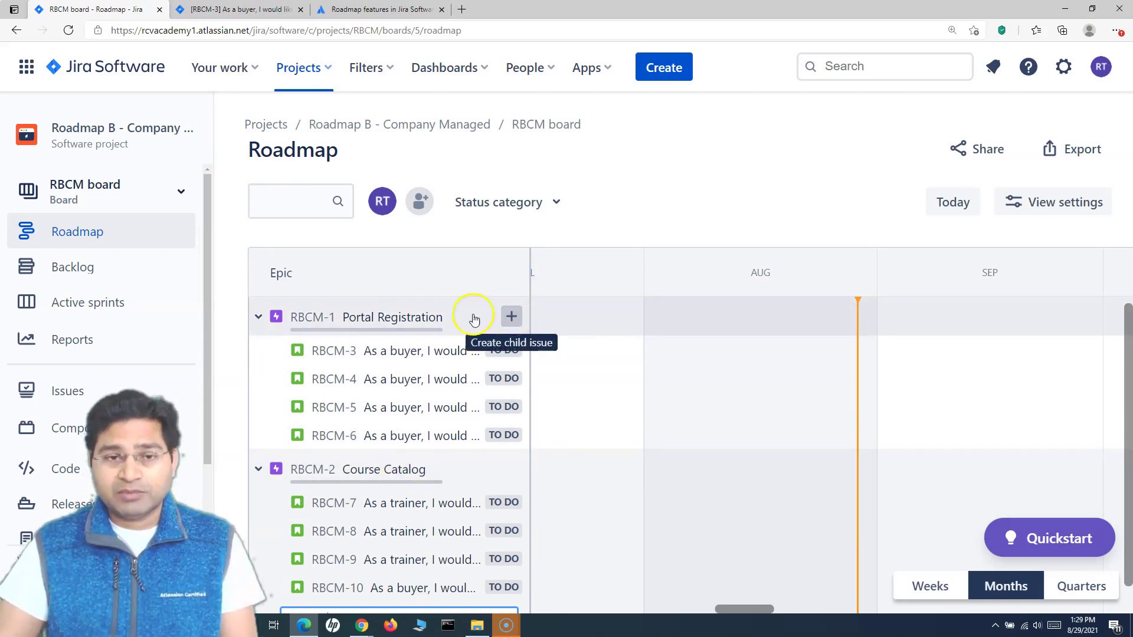
pyautogui.moveTo(386, 334)
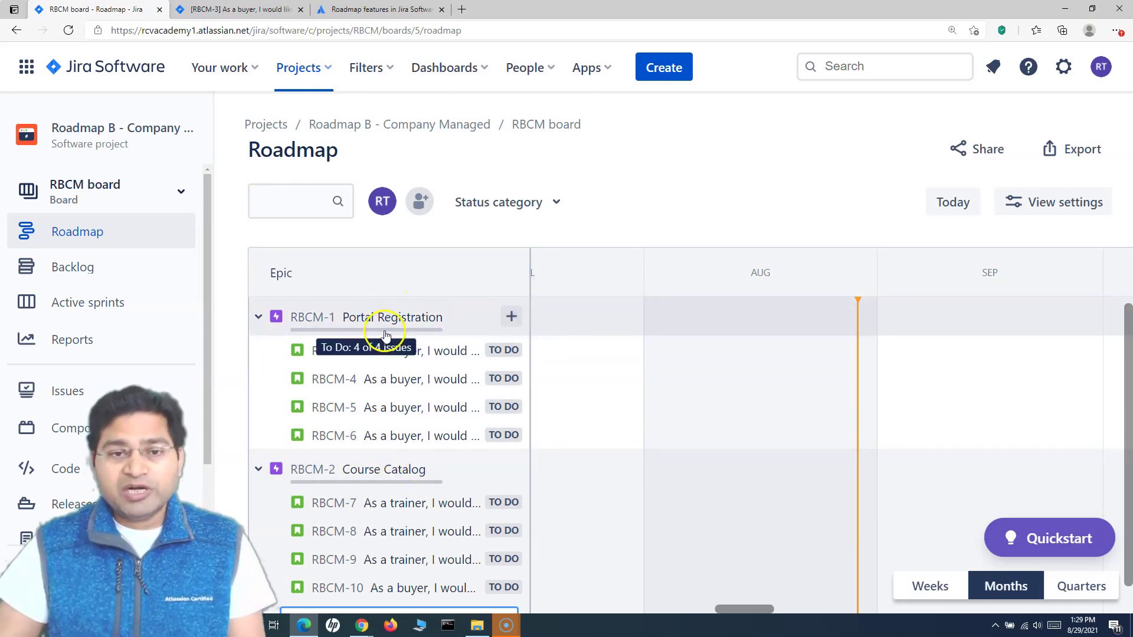
pyautogui.click(513, 322)
pyautogui.click(313, 469)
pyautogui.click(319, 533)
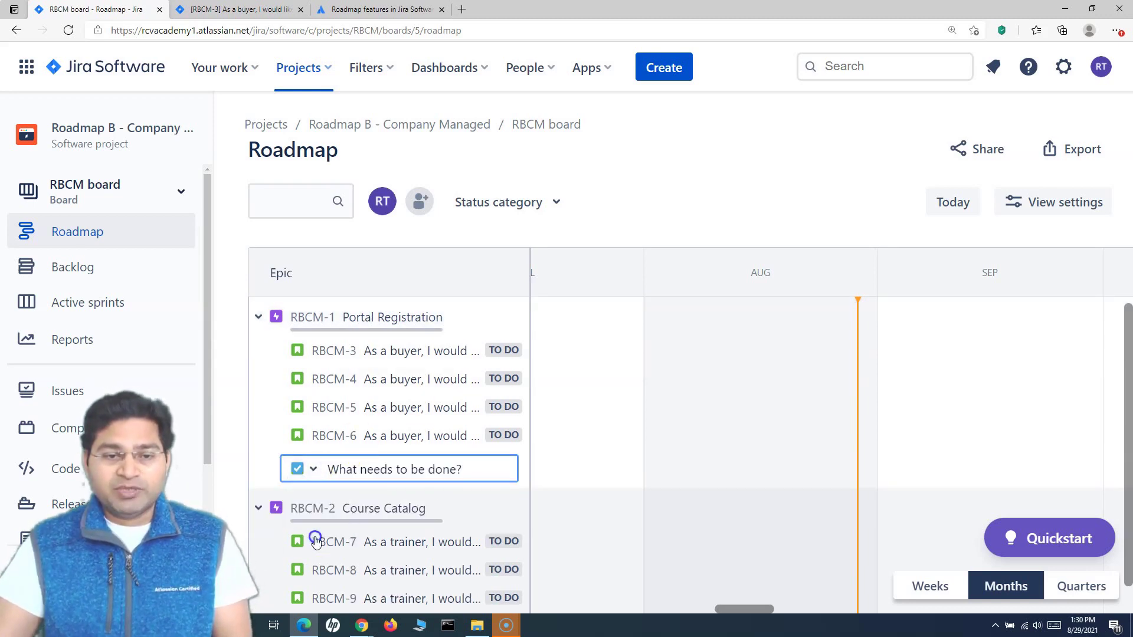
pyautogui.click(346, 470)
pyautogui.write('Te')
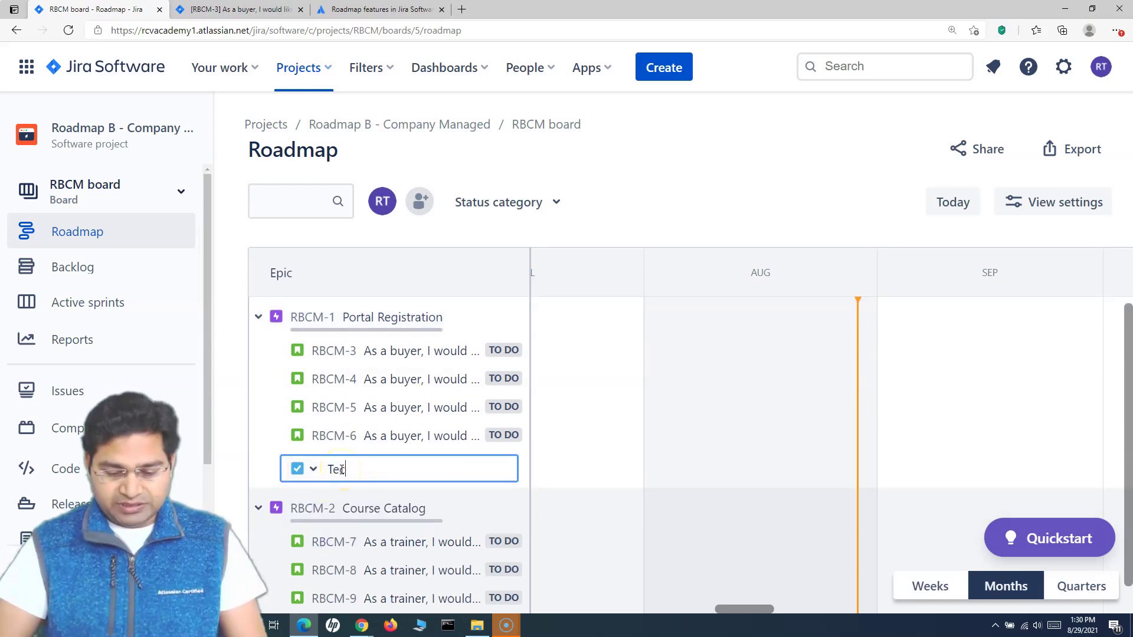
pyautogui.write('chincal Task')
pyautogui.press('Return')
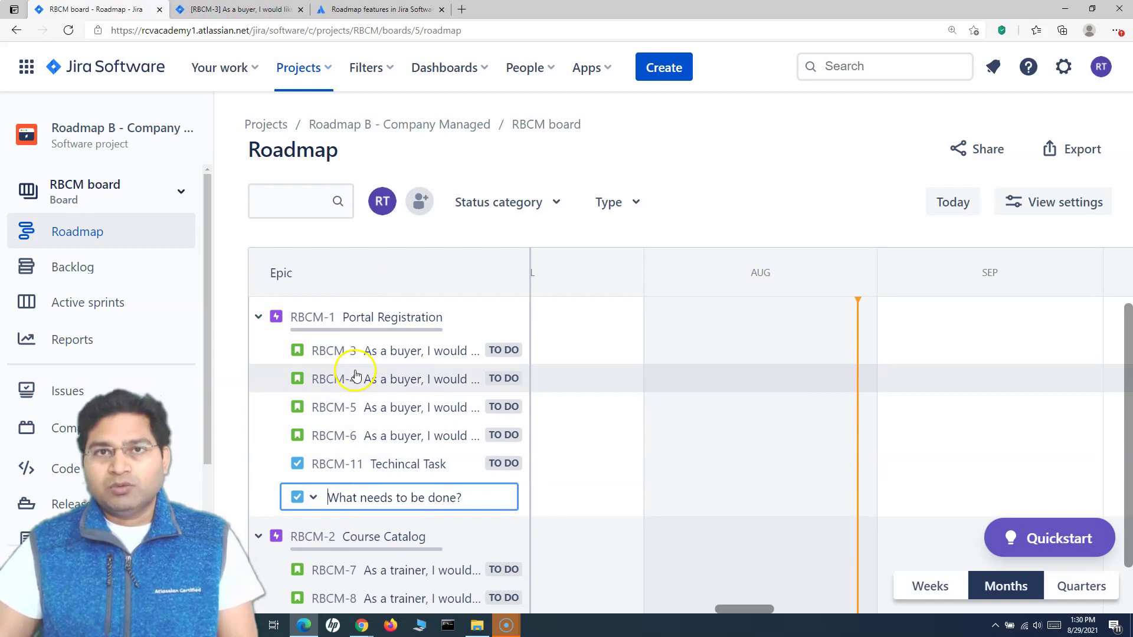
# - Collapse the Course Catalog epic and view the details of Portal Registration's Google account story on the roadmap
pyautogui.click(255, 319)
pyautogui.click(258, 356)
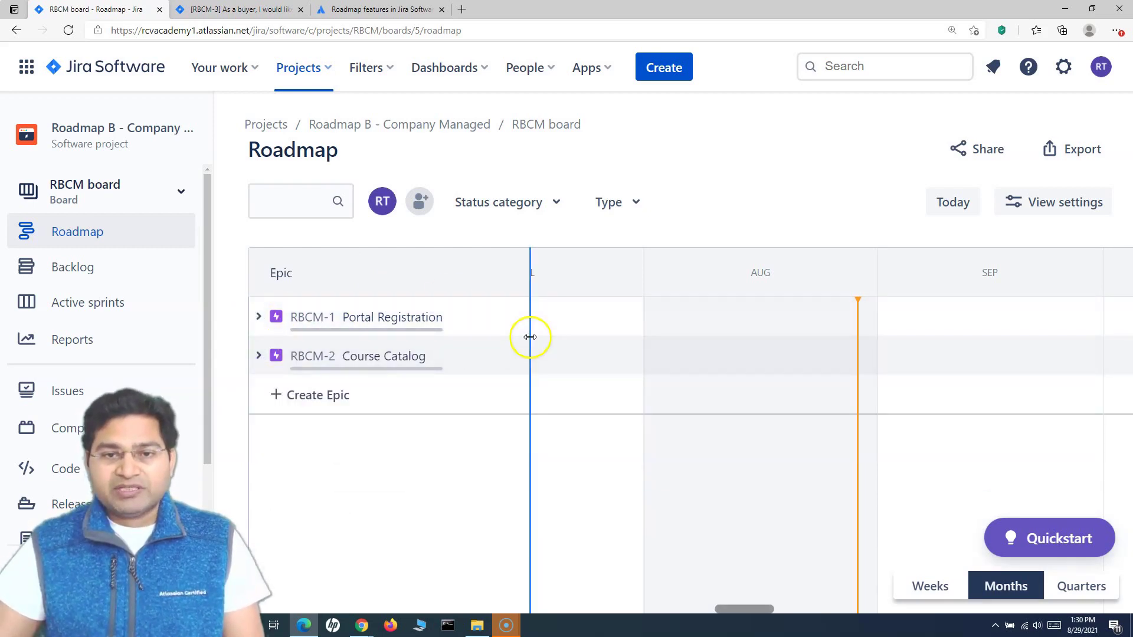
pyautogui.click(259, 318)
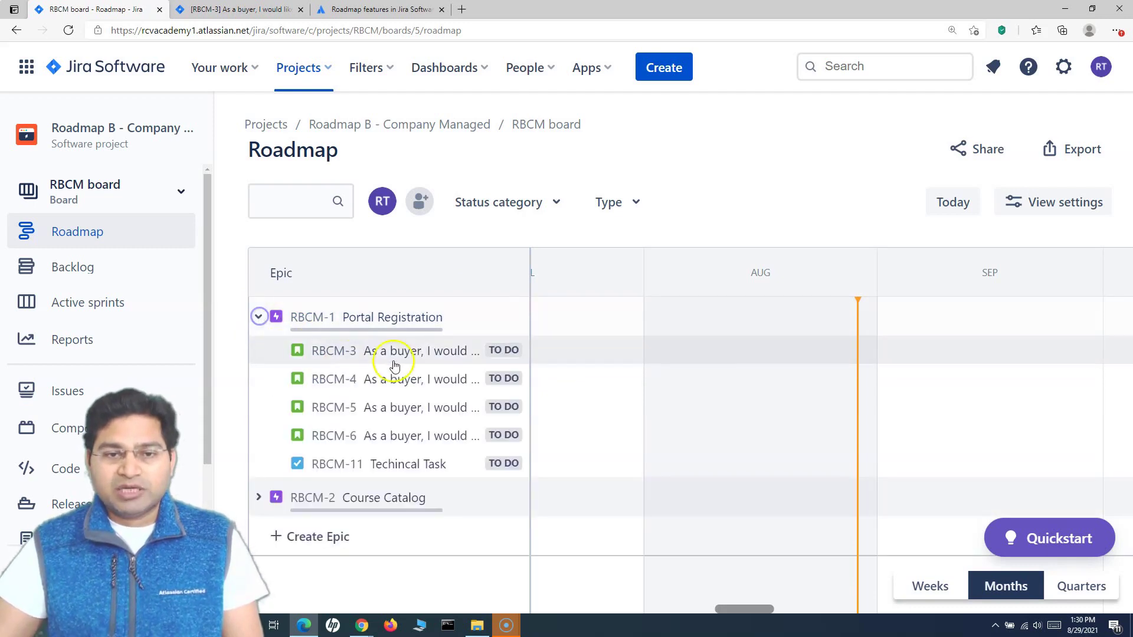
pyautogui.click(422, 359)
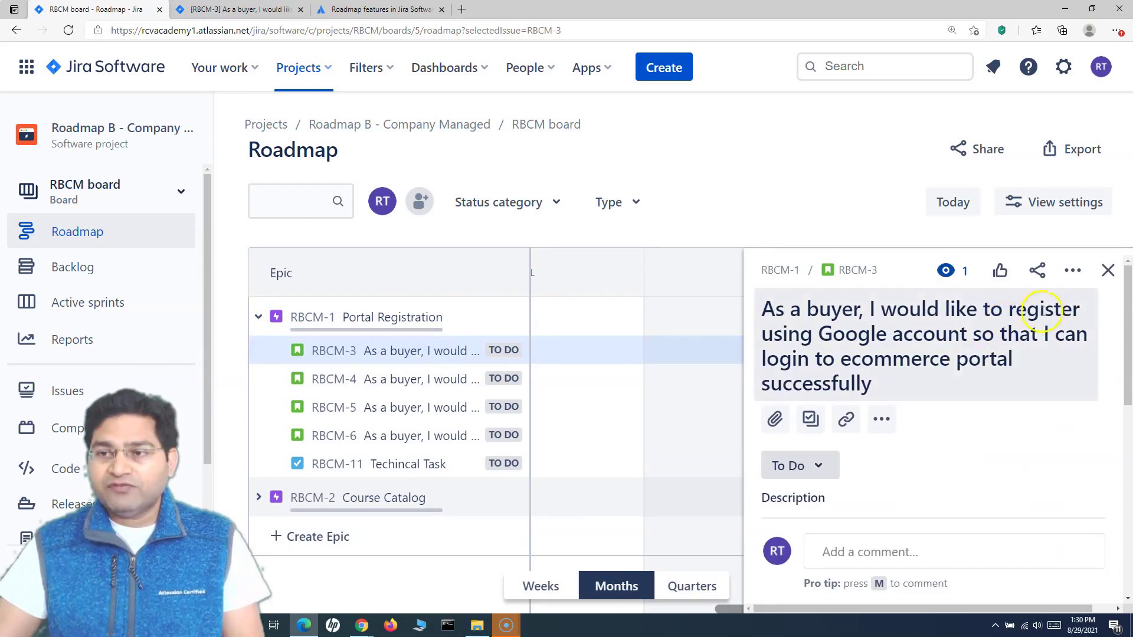
pyautogui.click(1108, 270)
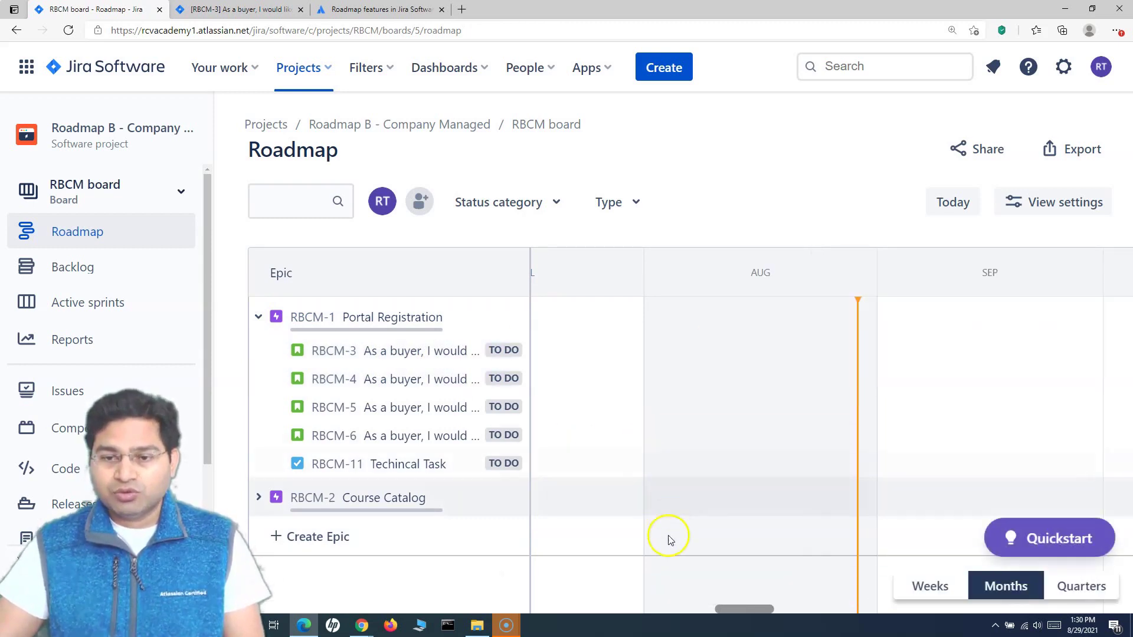
# - Preview the roadmap timeline in Weeks and Months, and set its scale to Quarters
pyautogui.moveTo(745, 608)
pyautogui.mouseDown()
pyautogui.moveTo(730, 610)
pyautogui.moveTo(755, 611)
pyautogui.mouseUp()
pyautogui.click(929, 588)
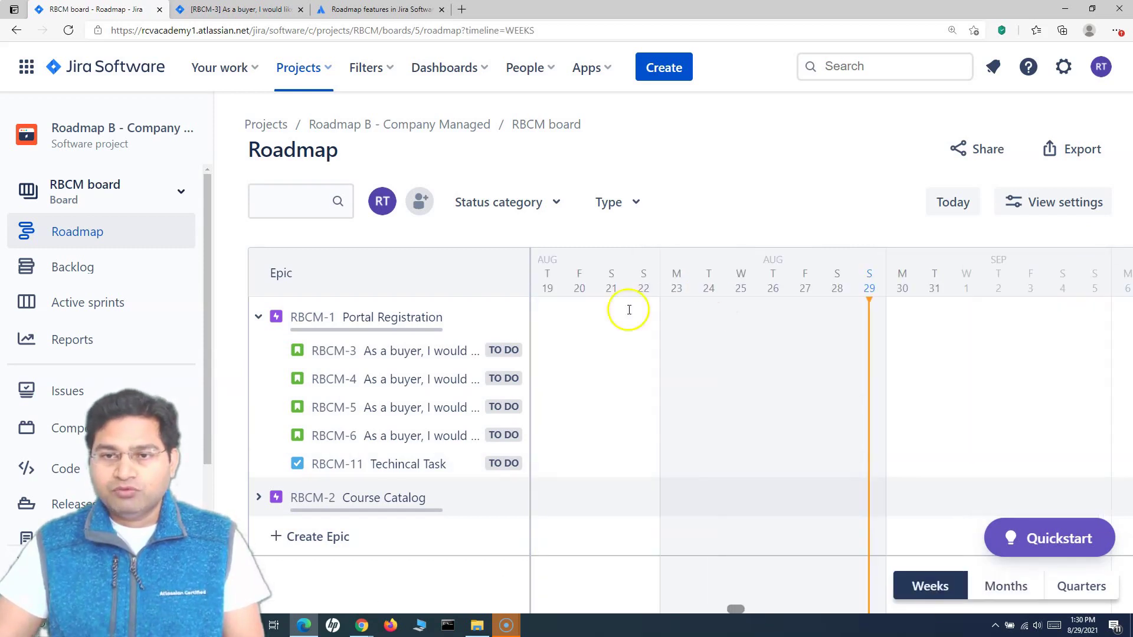
pyautogui.click(1015, 588)
pyautogui.click(1082, 587)
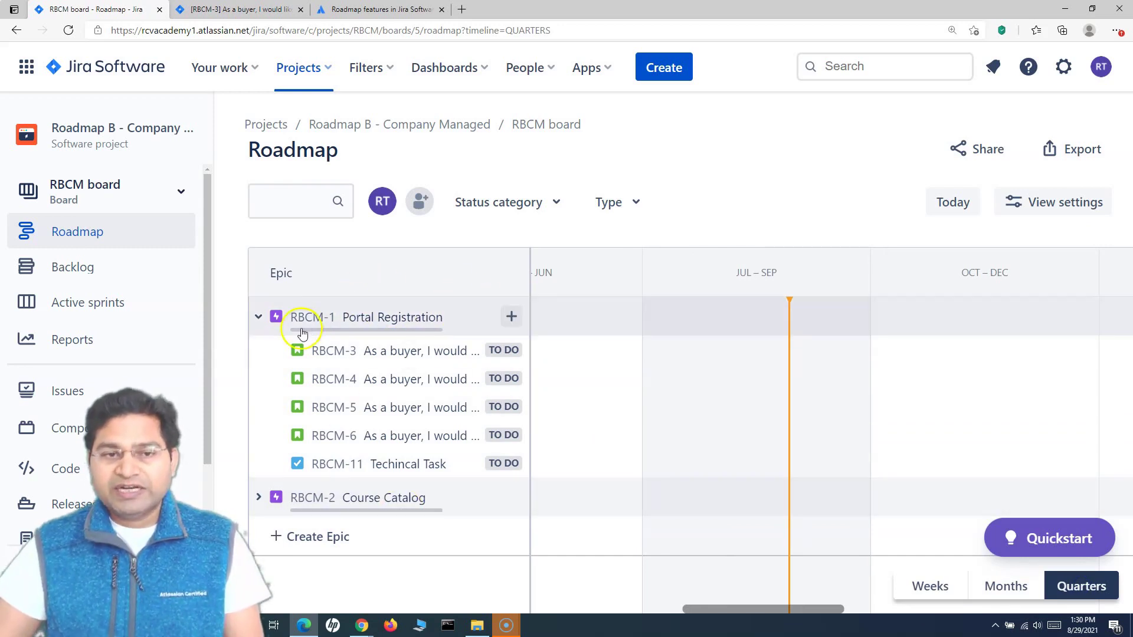
# - Check the status category filter options, try filtering the roadmap by the Story type, and clear the filter
pyautogui.click(558, 202)
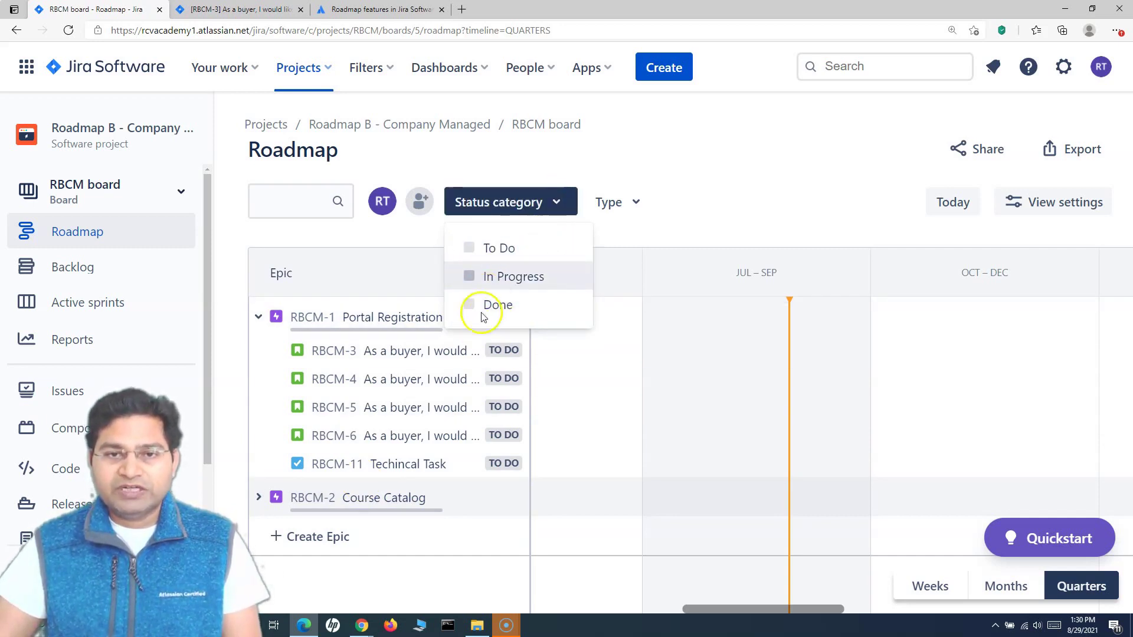
pyautogui.click(618, 203)
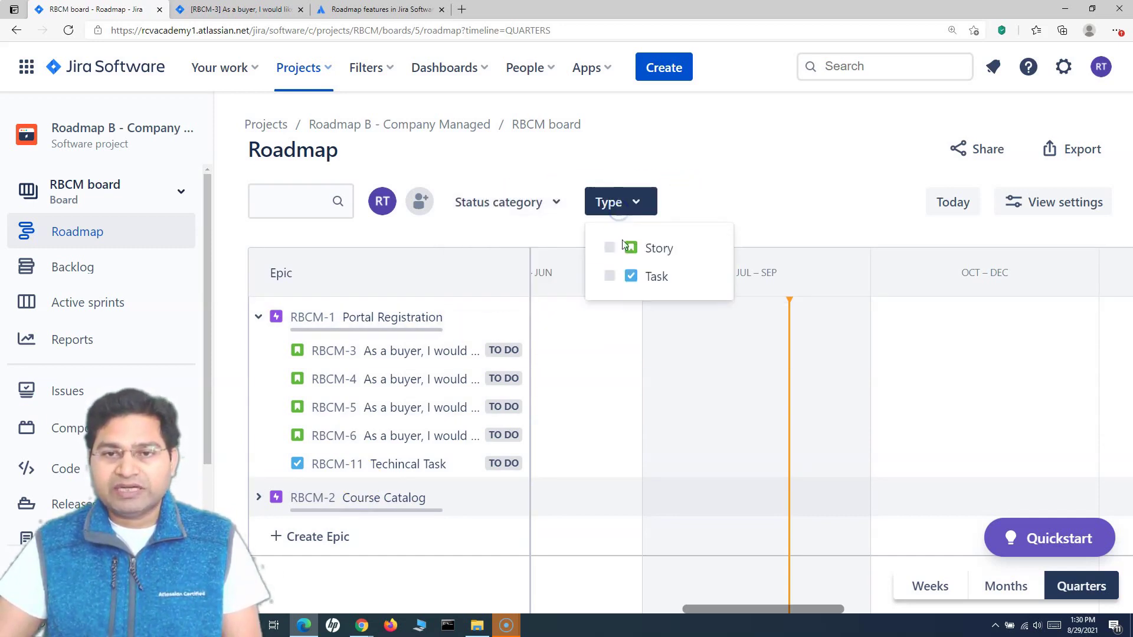
pyautogui.click(608, 249)
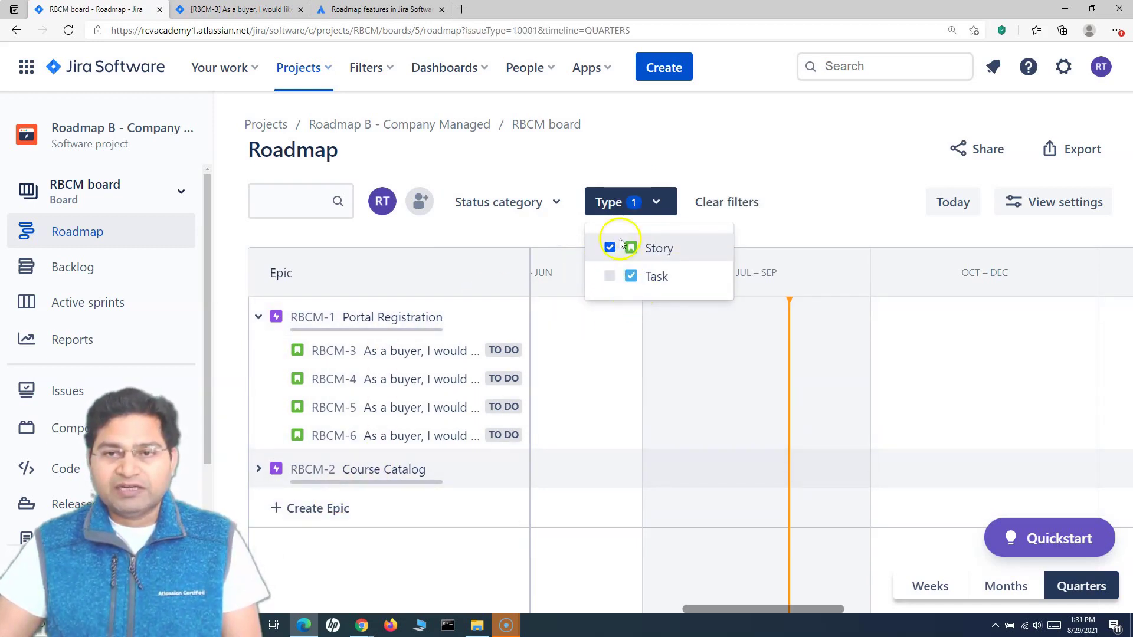
pyautogui.click(717, 203)
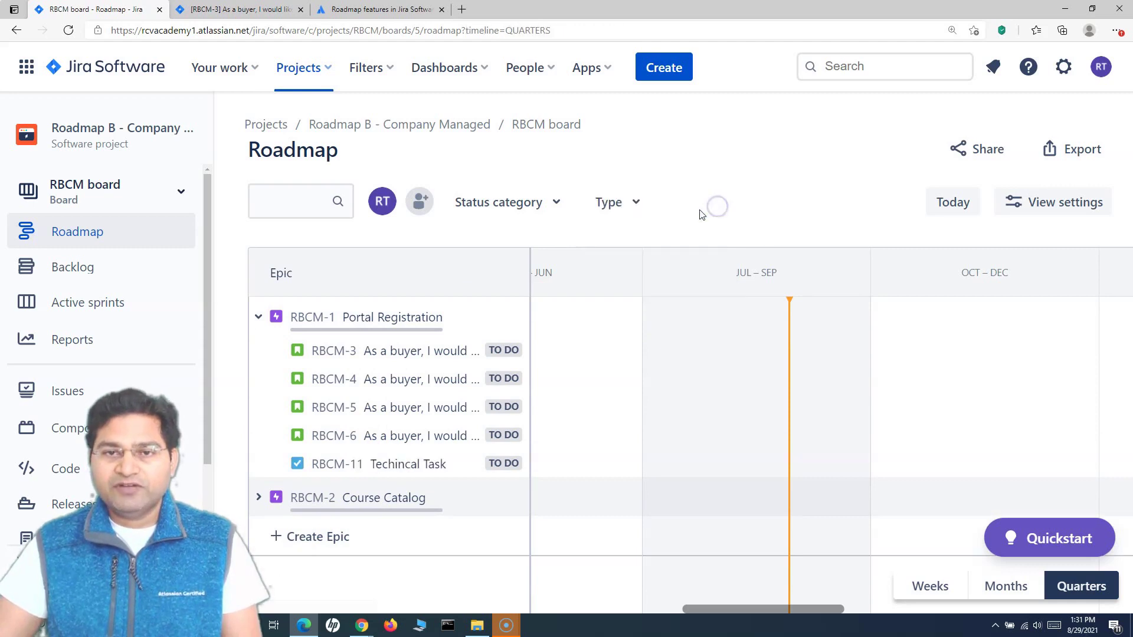
pyautogui.click(280, 201)
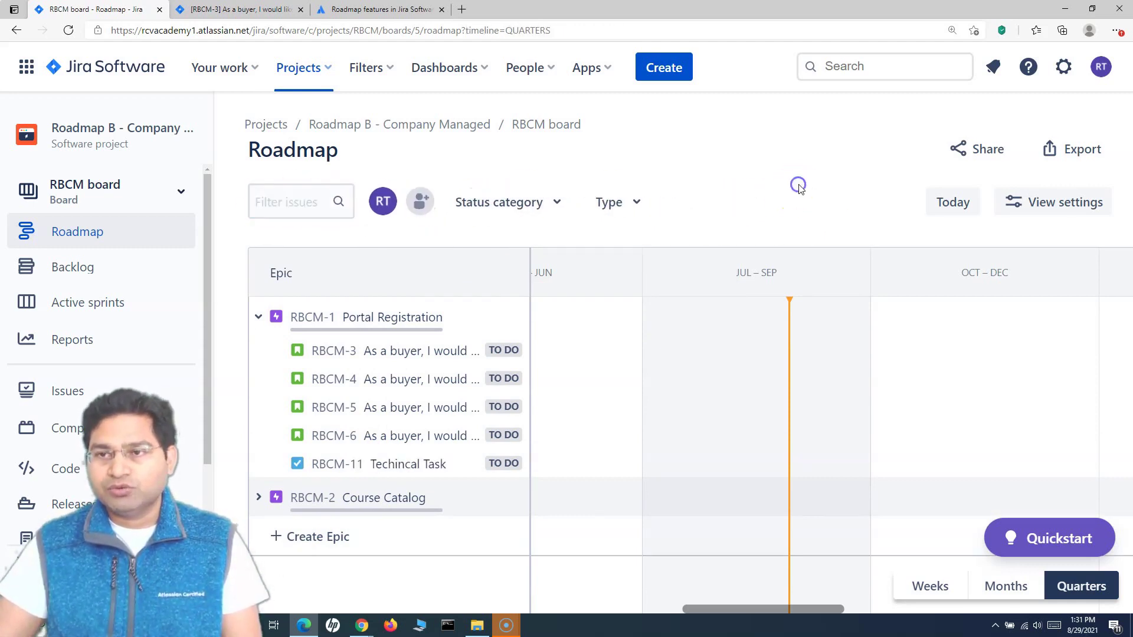
# - Examine the roadmap's view settings for epic display options, dependencies and progress, and close them
pyautogui.click(1060, 203)
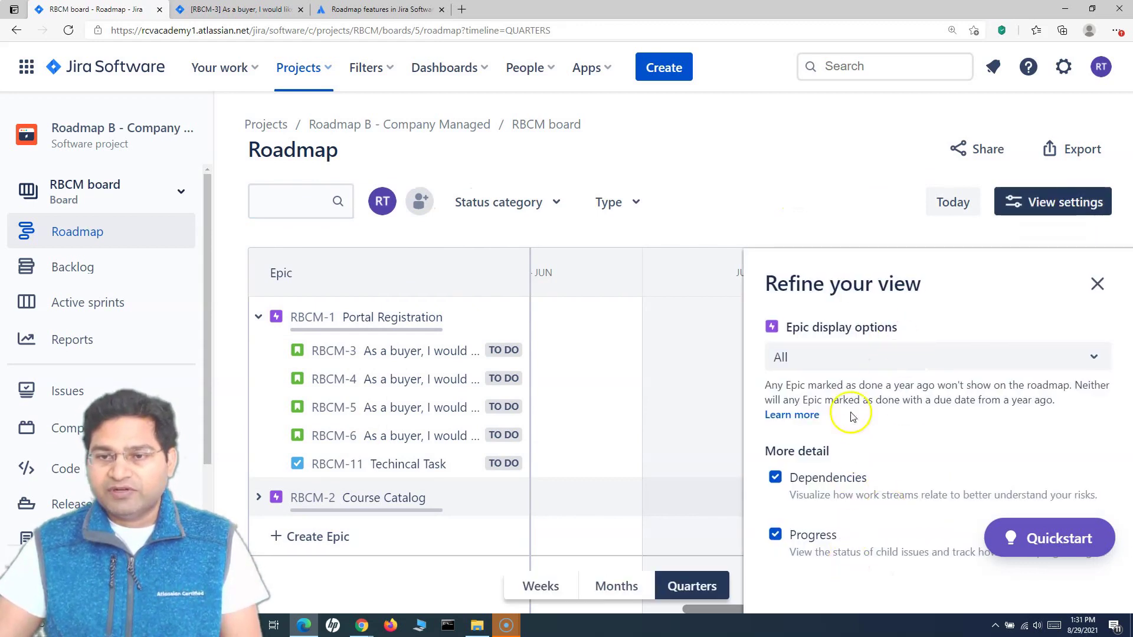
pyautogui.click(1097, 284)
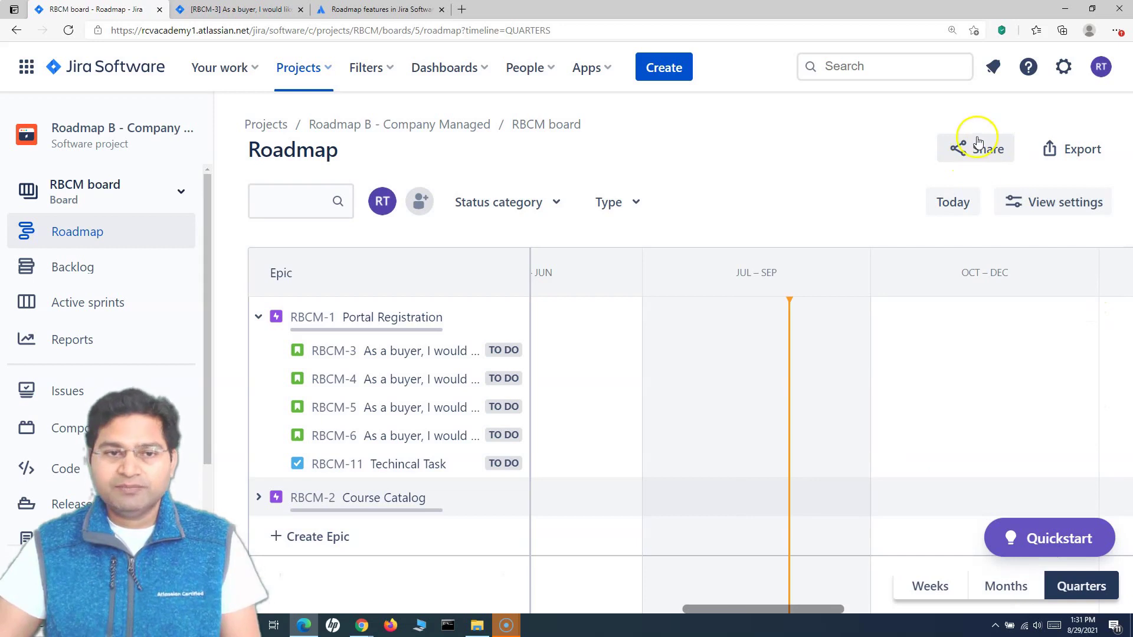
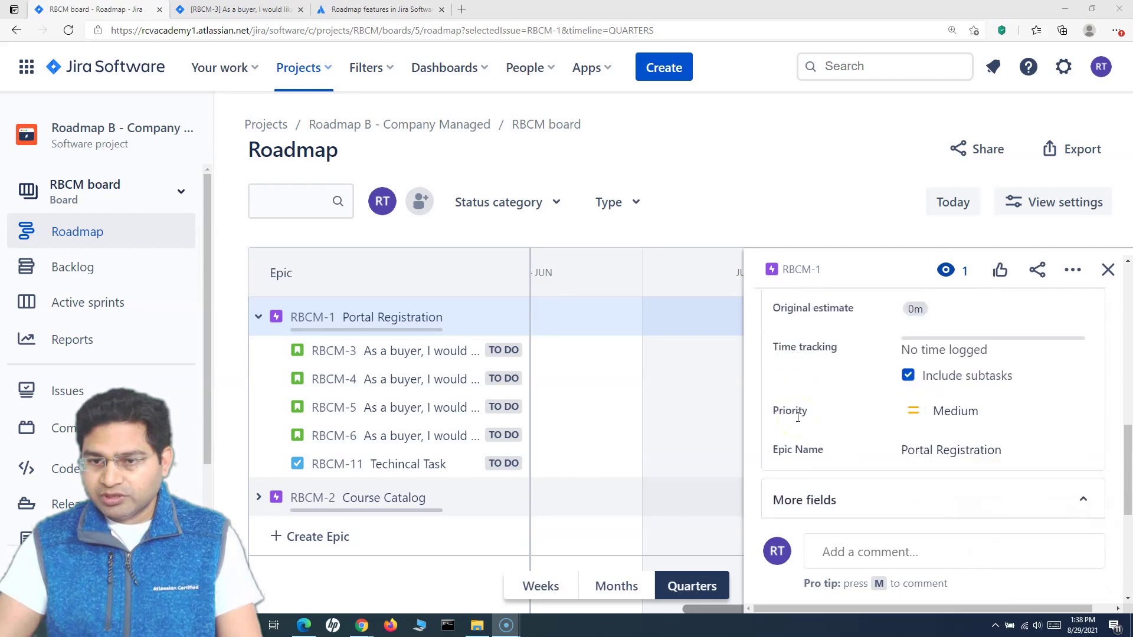
# - Examine the Portal Registration epic's detail fields, including those under More fields, for available date fields
pyautogui.scroll(-1, 865, 474)
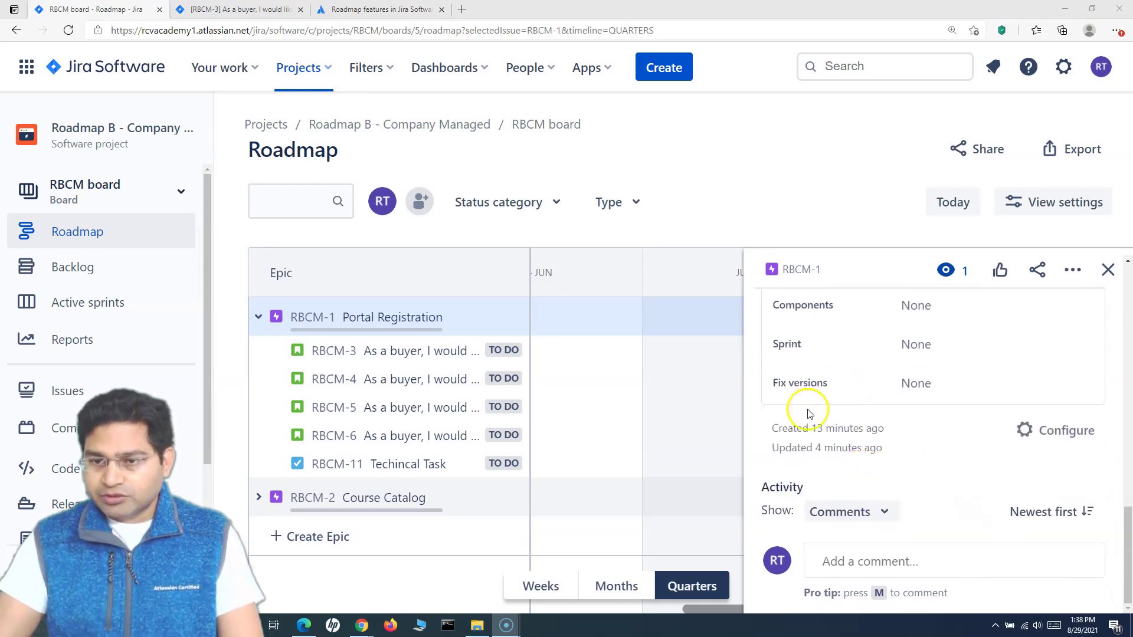
pyautogui.moveTo(841, 426)
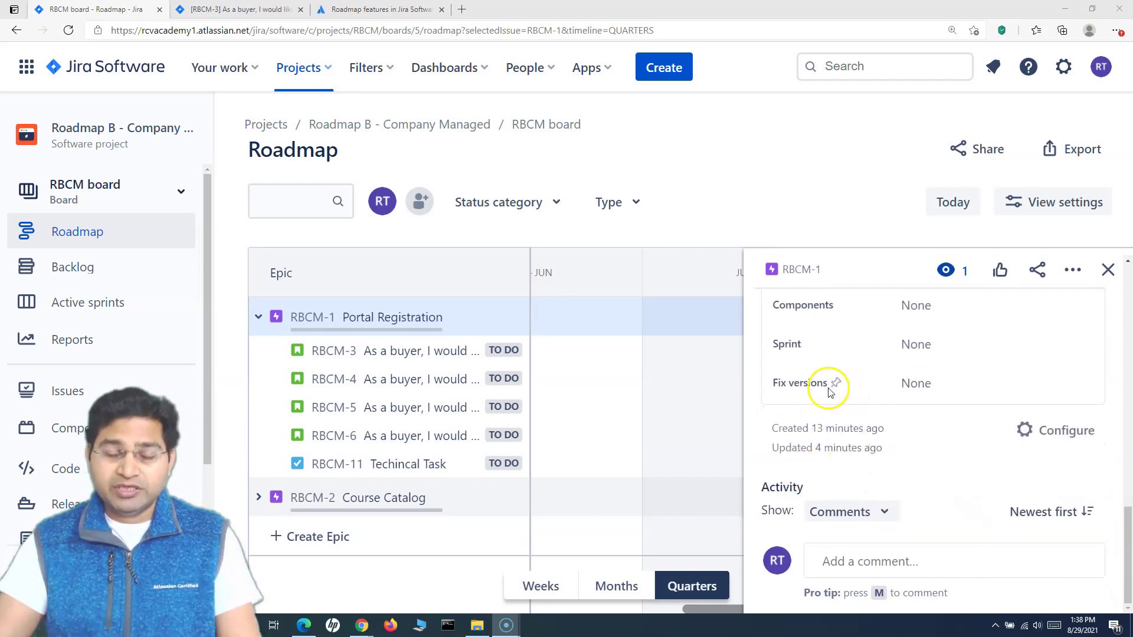
pyautogui.scroll(3, 856, 413)
pyautogui.scroll(-3, 862, 419)
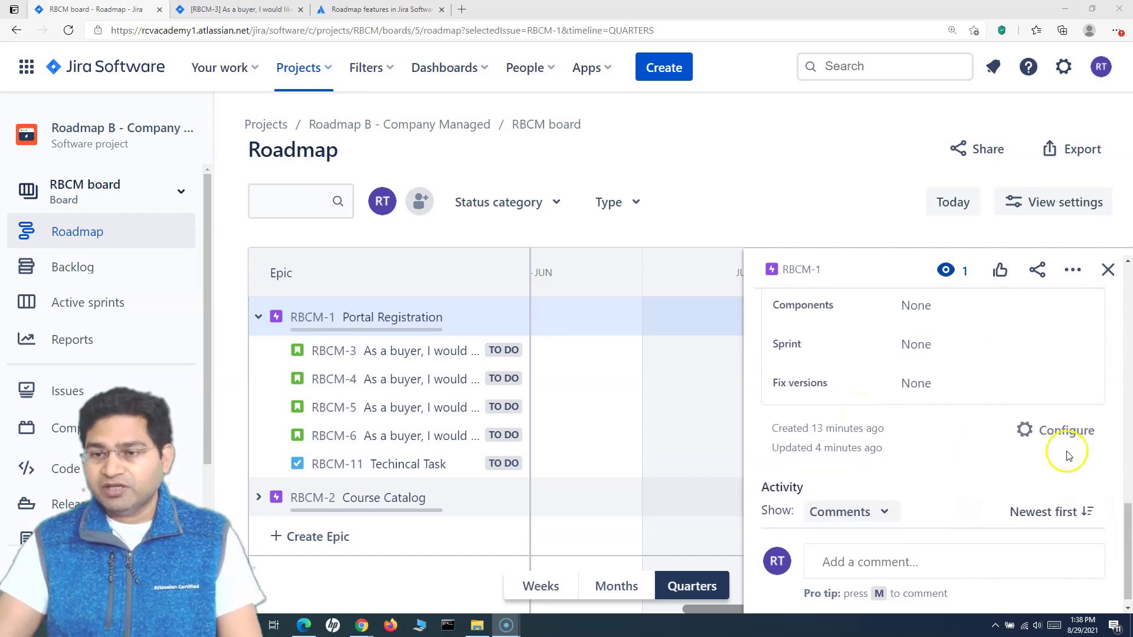
pyautogui.scroll(3, 860, 430)
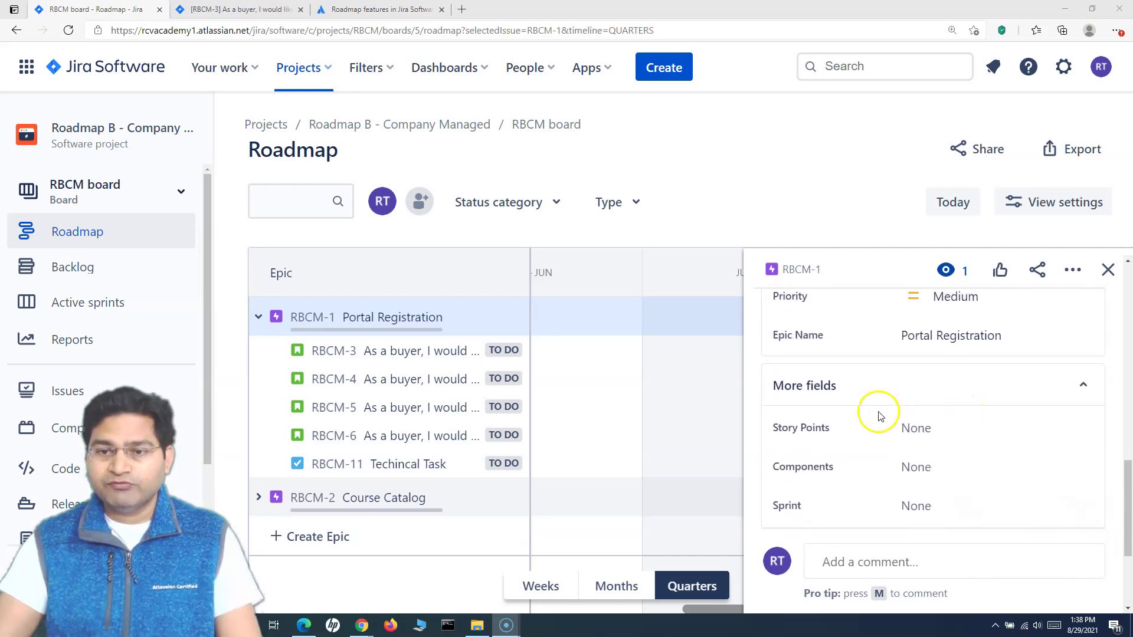
pyautogui.scroll(2, 873, 431)
pyautogui.scroll(-2, 861, 455)
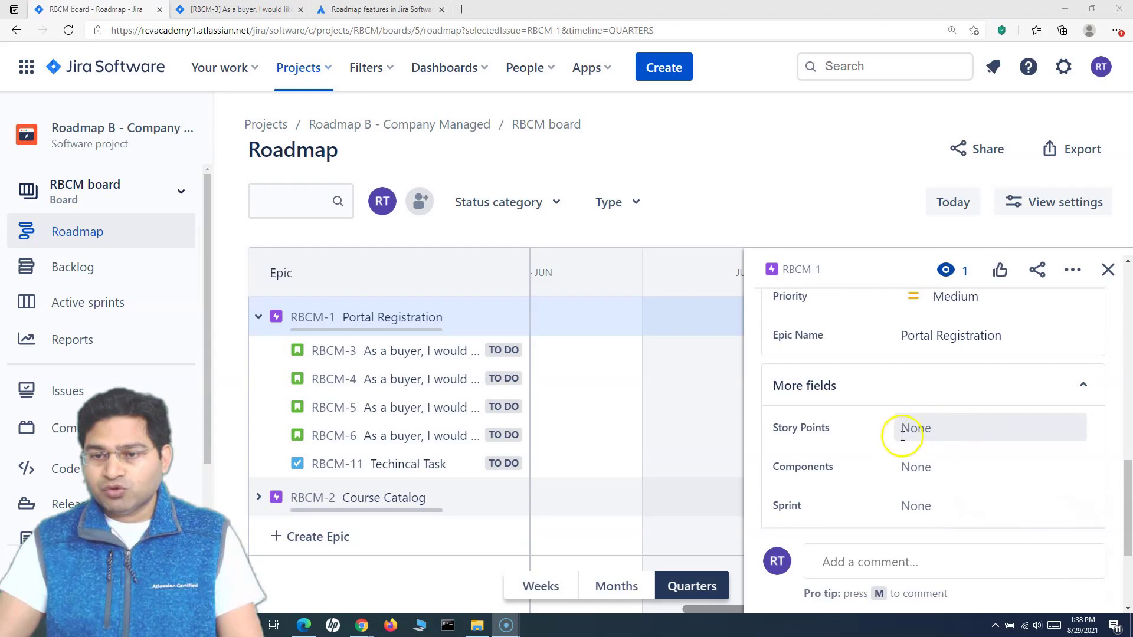
pyautogui.scroll(3, 881, 464)
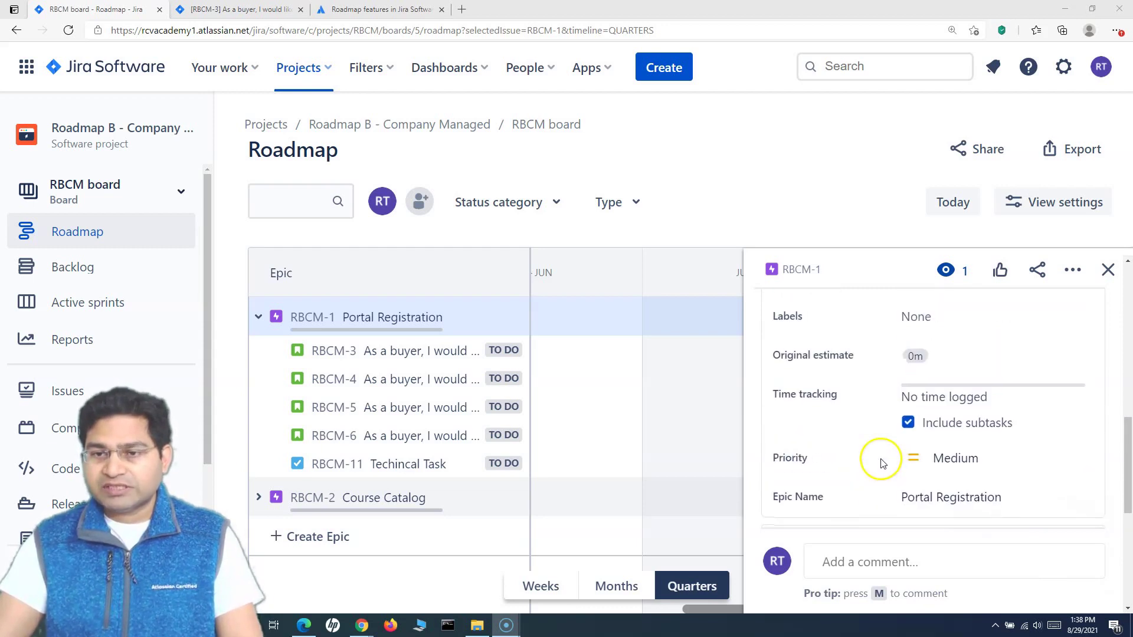
pyautogui.scroll(6, 881, 464)
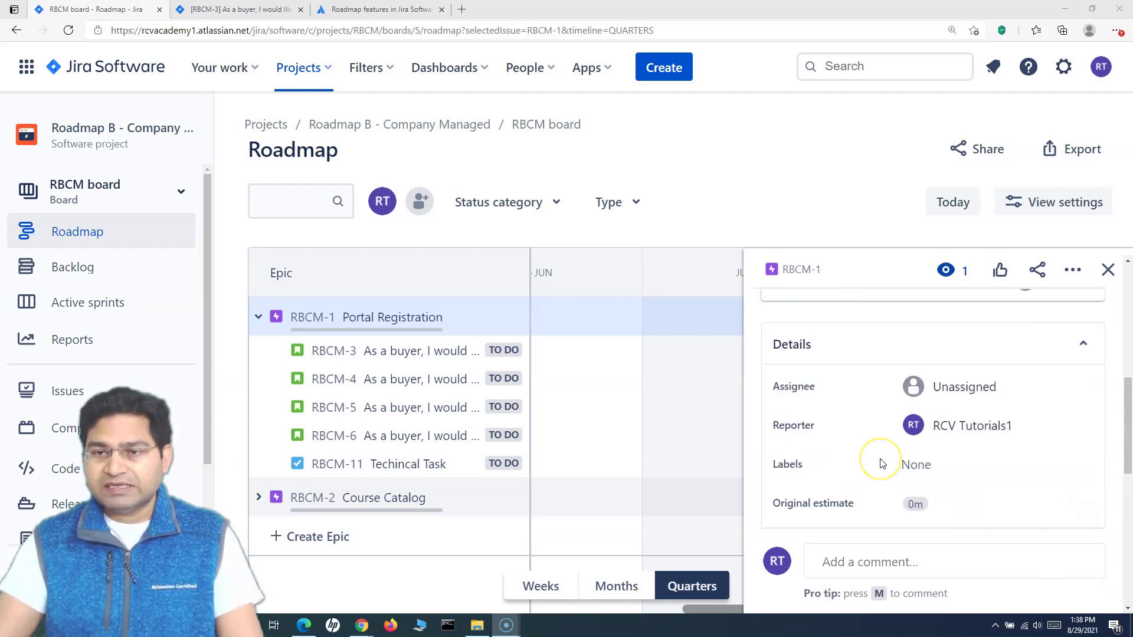
# - Open the Portal Registration epic in its own browser tab and go to the configuration of its issue layout
pyautogui.rightClick(805, 271)
pyautogui.click(829, 282)
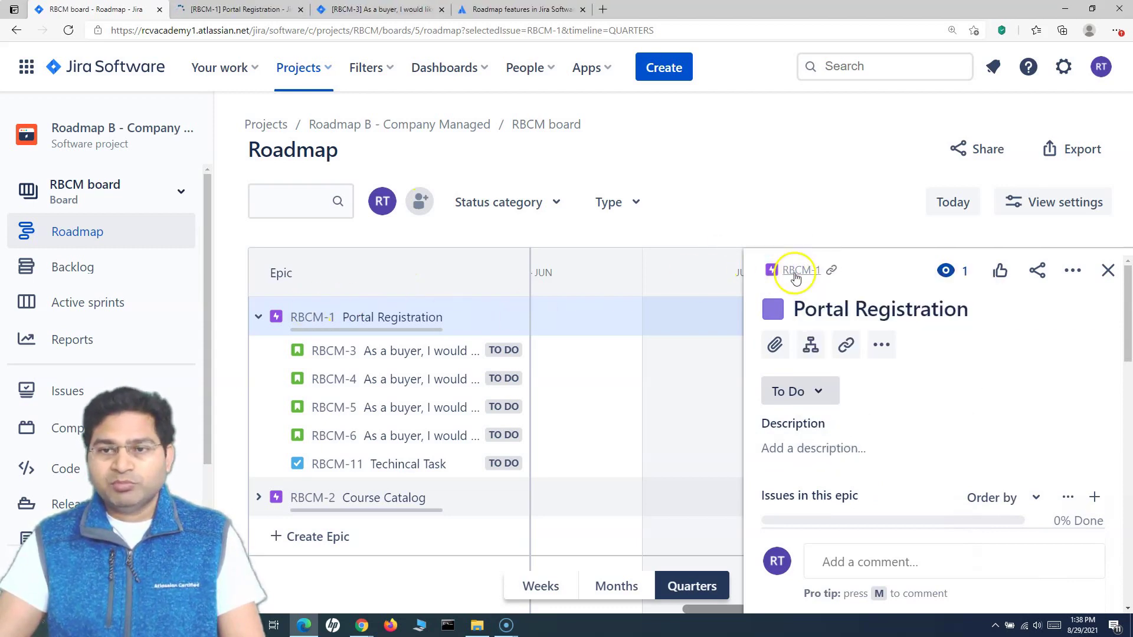
pyautogui.click(239, 9)
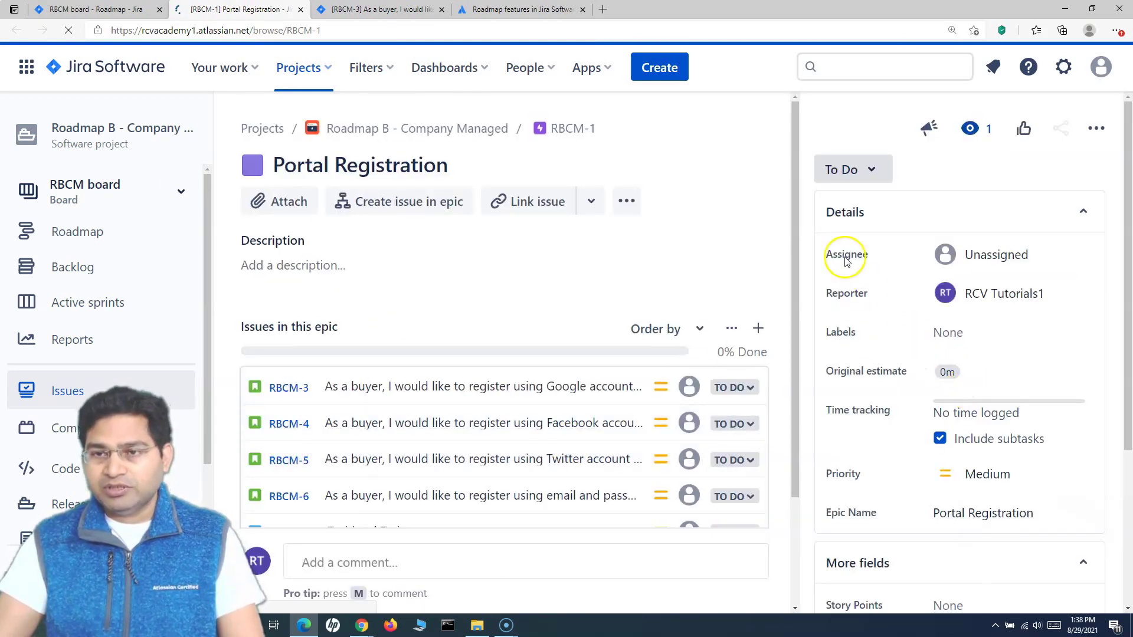
pyautogui.scroll(-2, 531, 312)
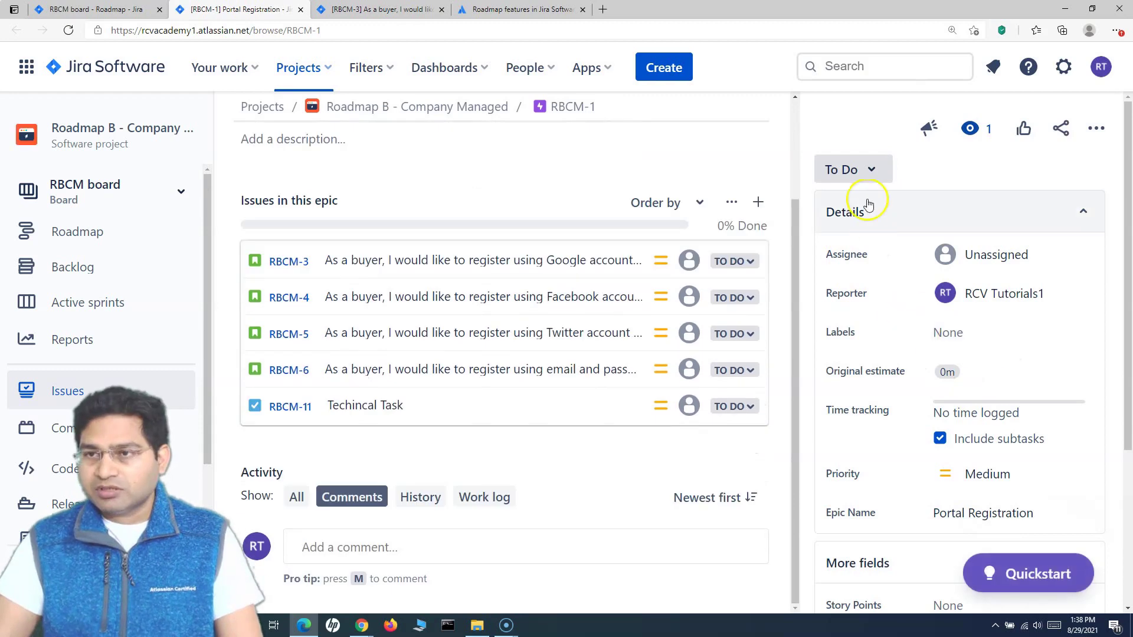
pyautogui.click(1097, 131)
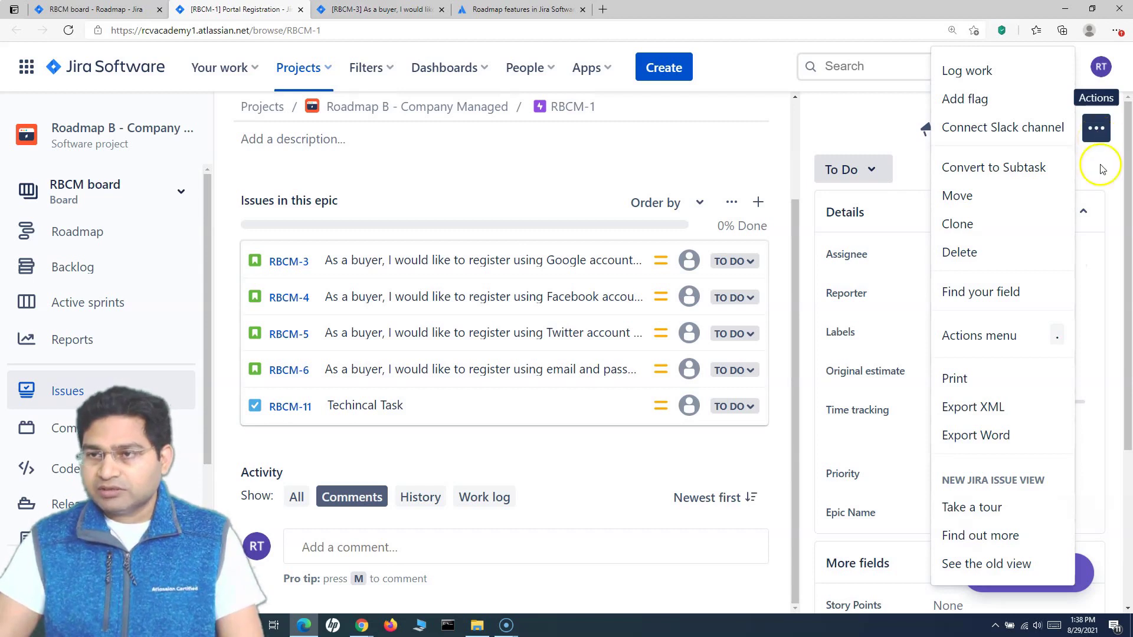
pyautogui.scroll(-4, 1020, 408)
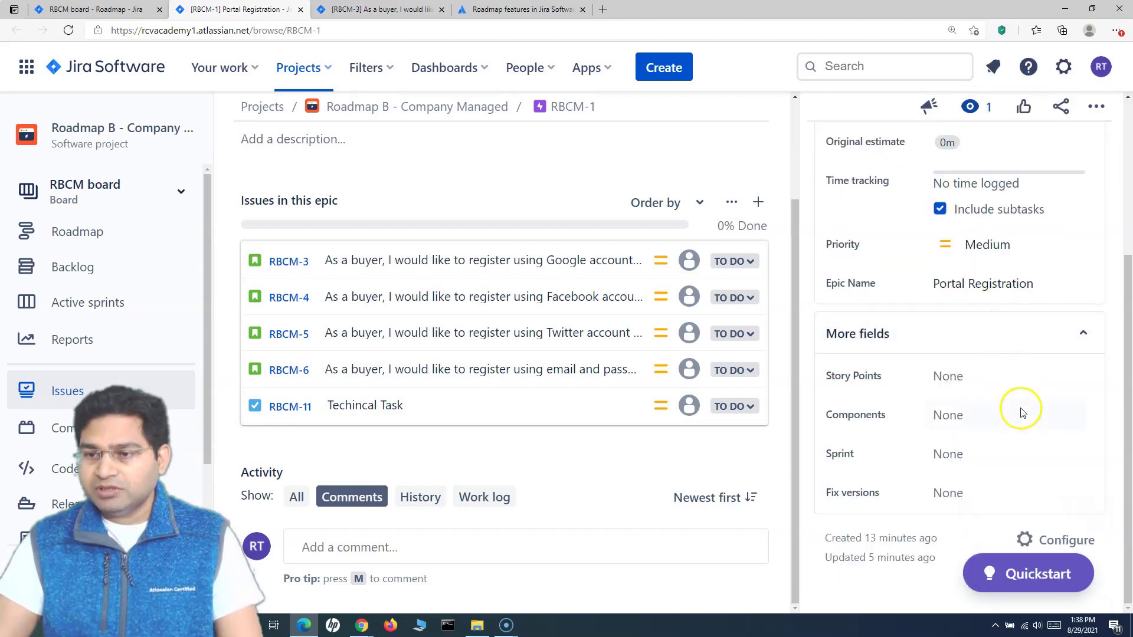
pyautogui.click(1075, 541)
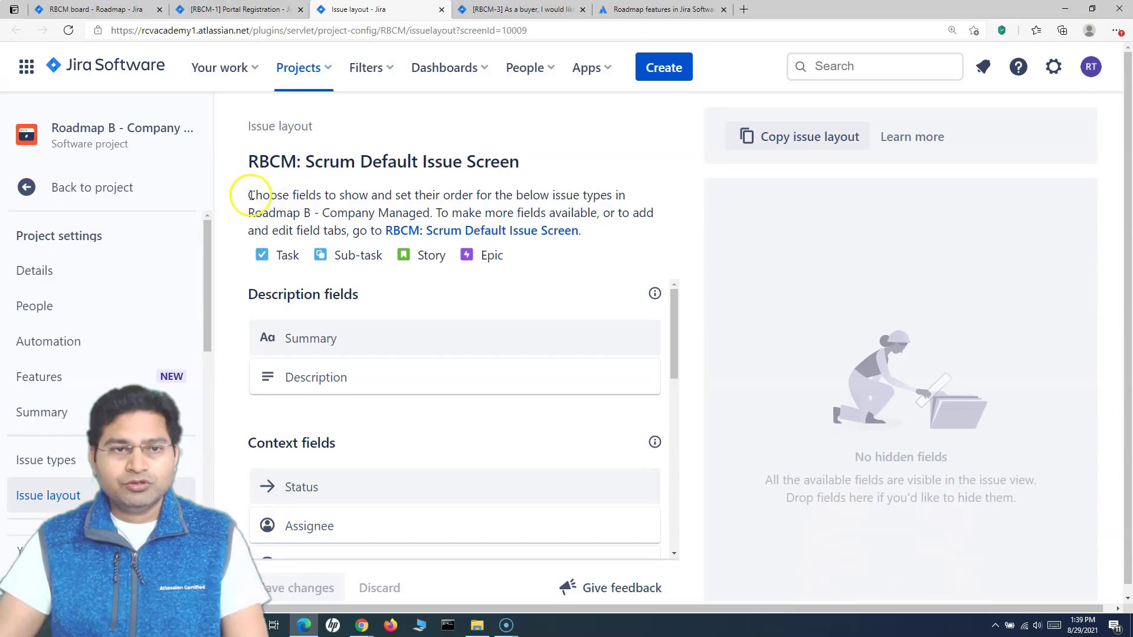
# - Read the issue layout's title and the explanation of how to choose fields and make more available
pyautogui.moveTo(297, 160); pyautogui.dragTo(526, 162)
pyautogui.click(525, 162)
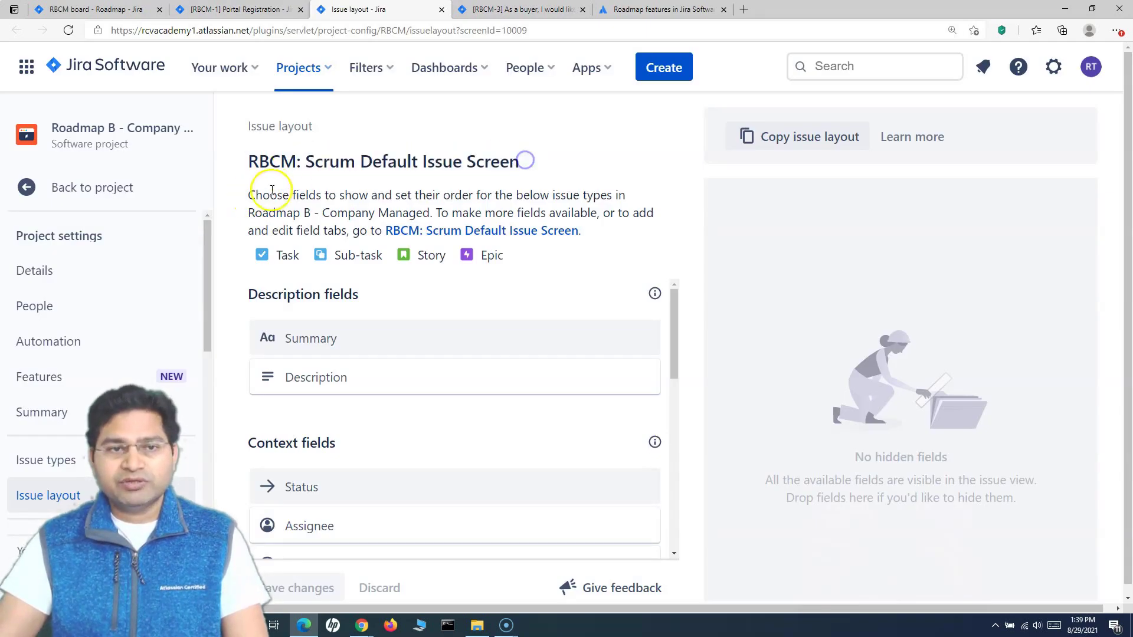
pyautogui.moveTo(248, 194); pyautogui.dragTo(420, 196)
pyautogui.click(421, 193)
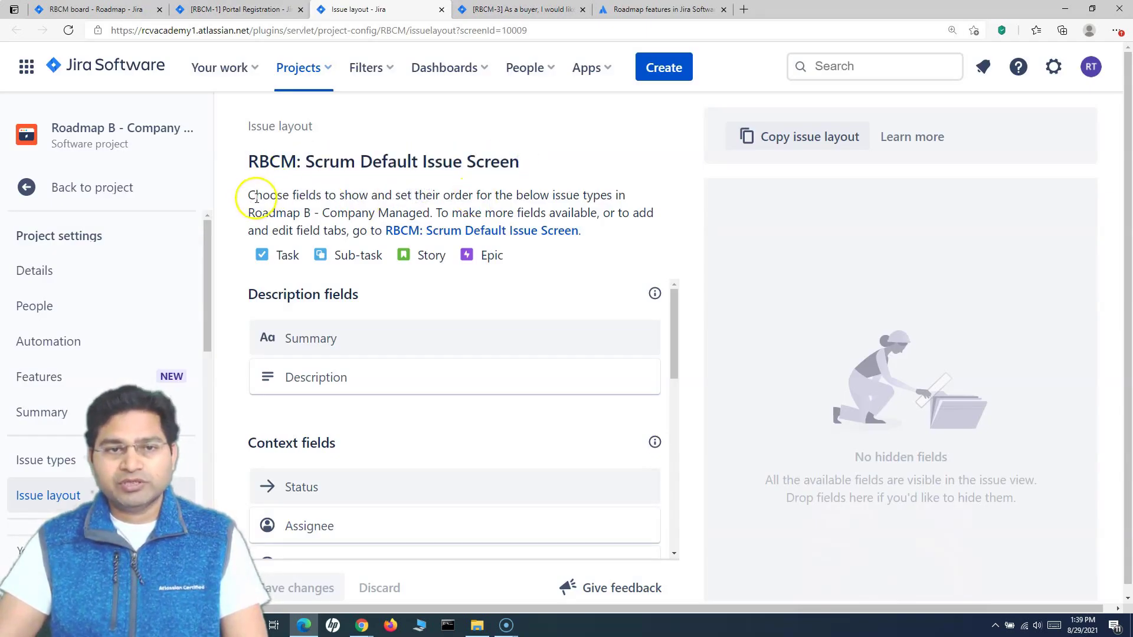
pyautogui.moveTo(252, 195); pyautogui.dragTo(440, 200)
pyautogui.click(305, 220)
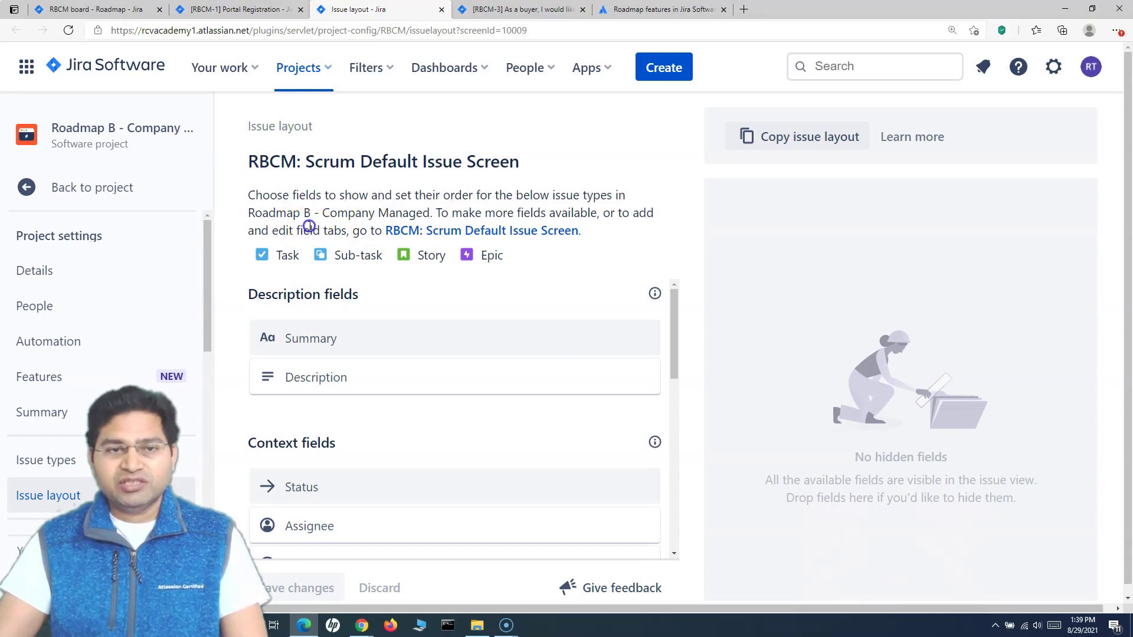
# - Open the RBCM: Scrum Default Issue Screen configuration and add the Start date field to it
pyautogui.click(464, 233)
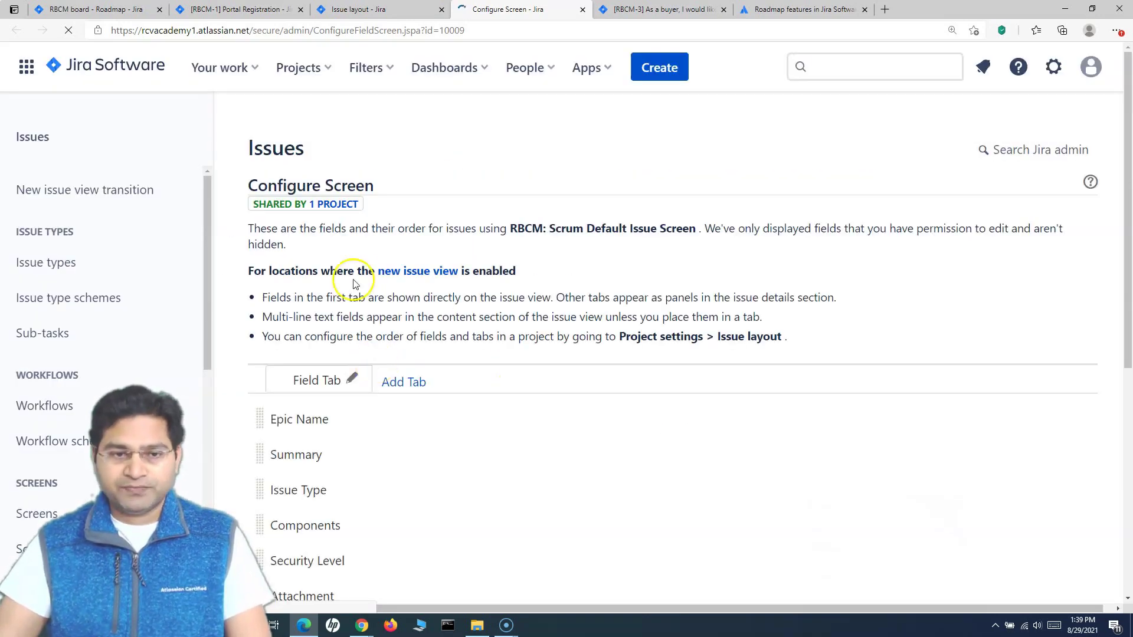
pyautogui.scroll(-5, 435, 437)
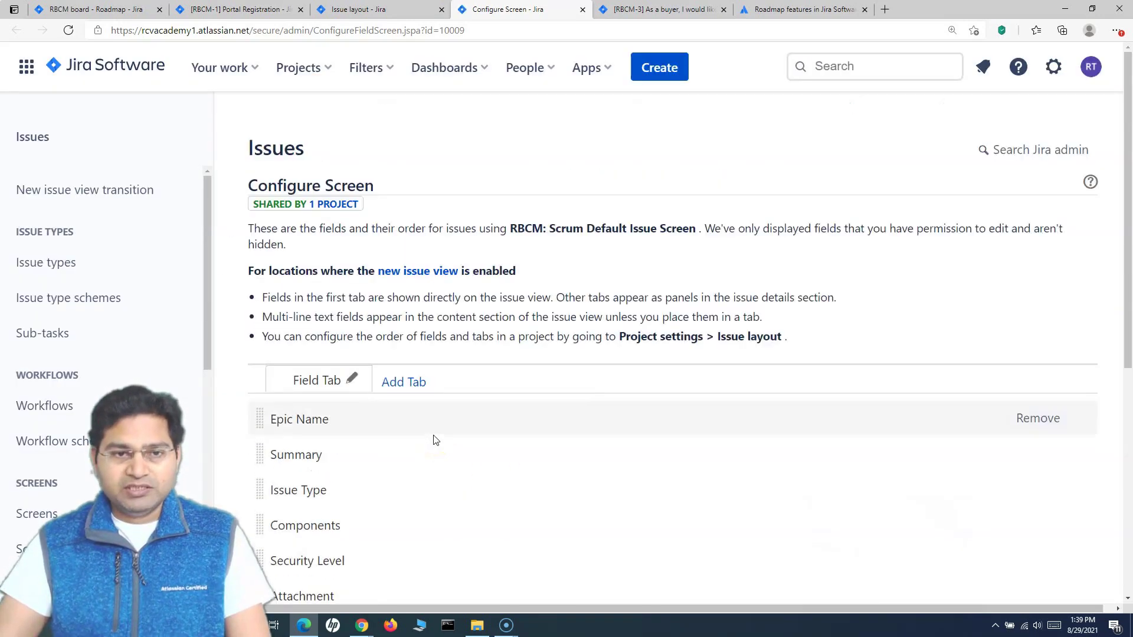
pyautogui.scroll(-6, 362, 465)
pyautogui.click(345, 558)
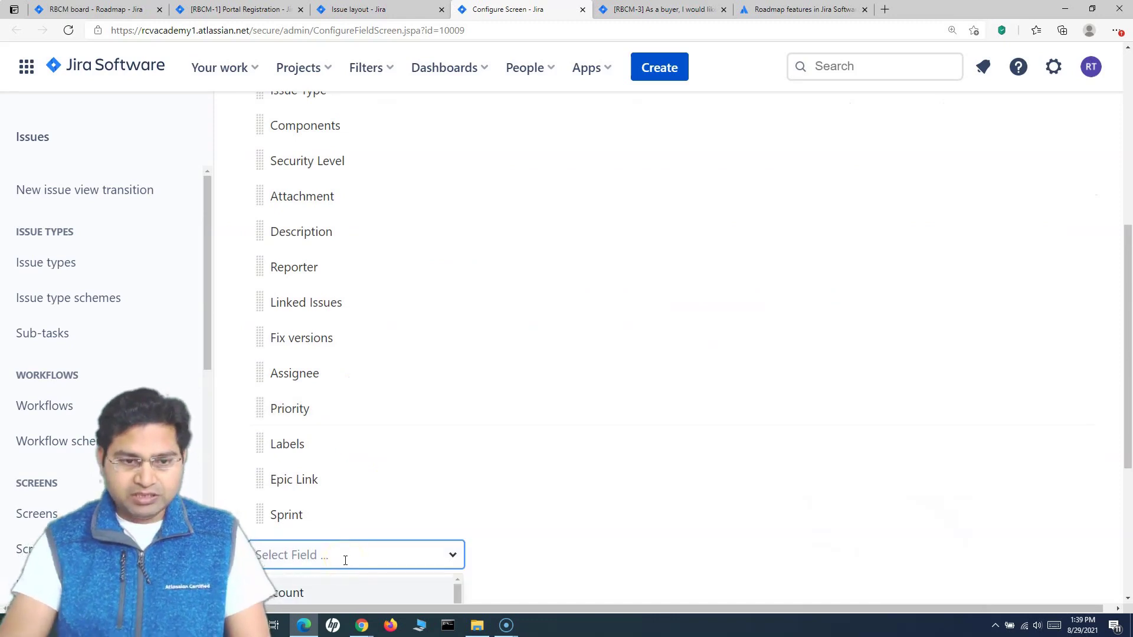
pyautogui.write('start')
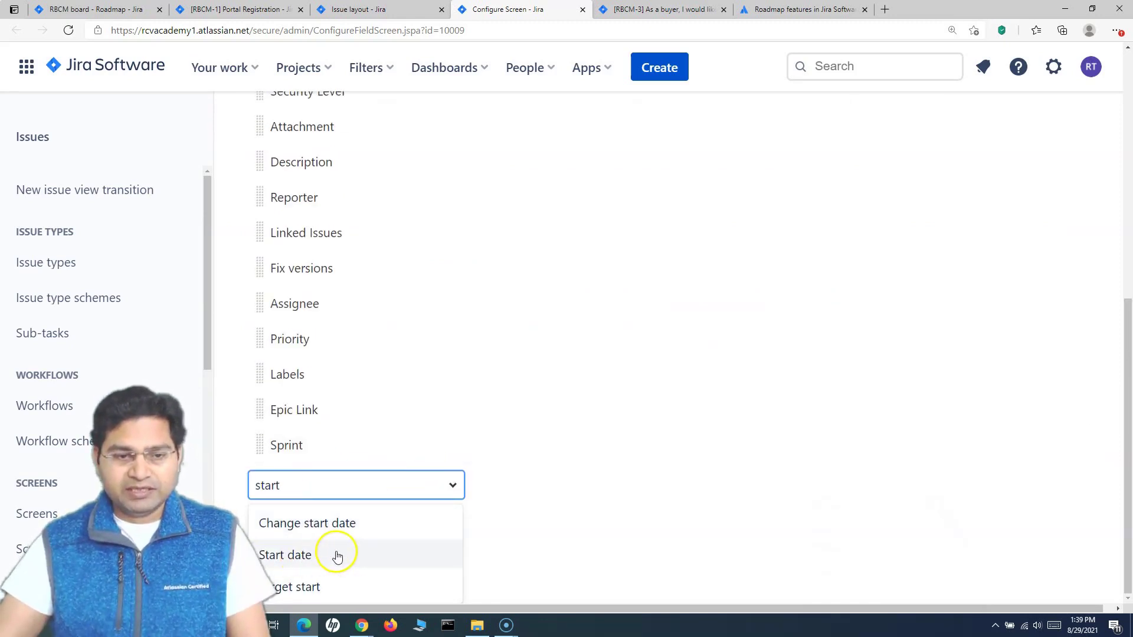
pyautogui.click(313, 561)
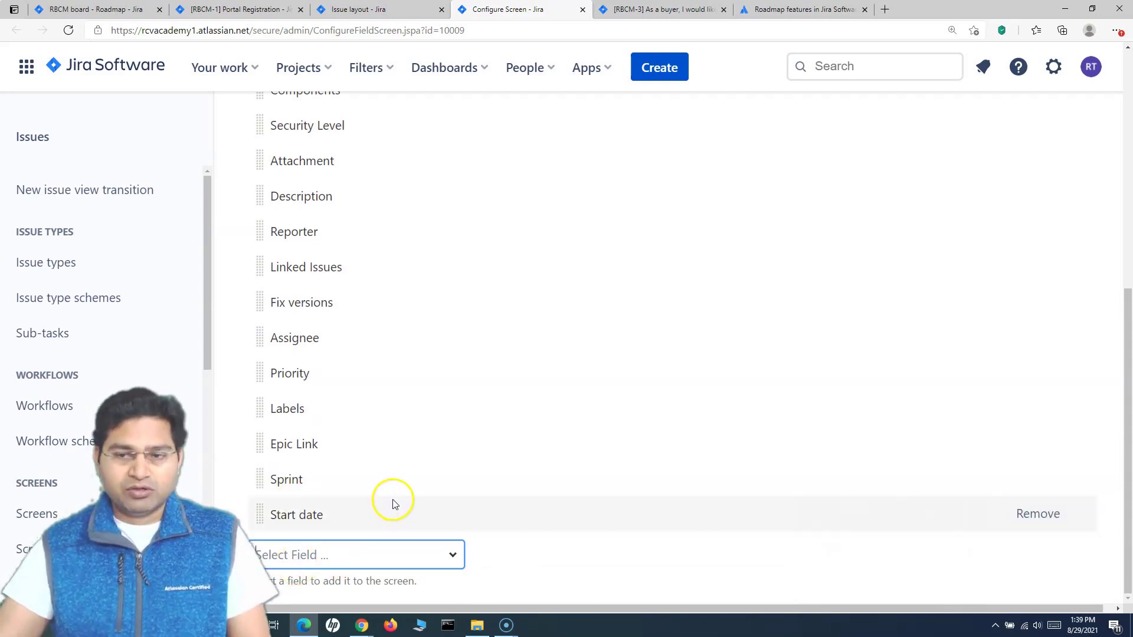
pyautogui.scroll(8, 460, 512)
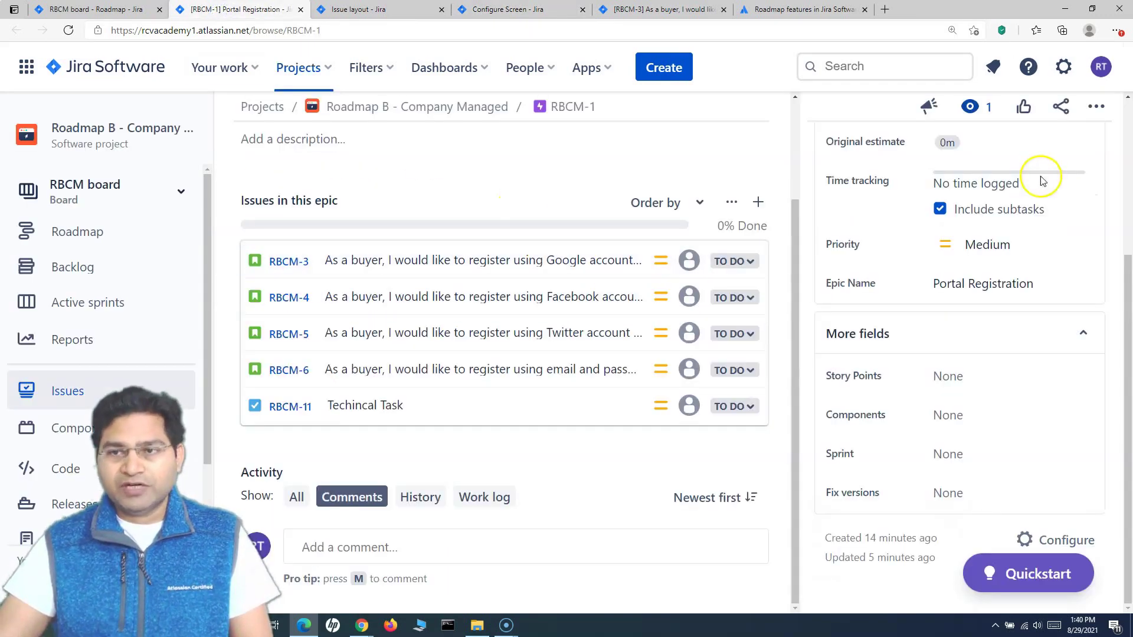
# - Return to the refreshed RBCM roadmap, set the Portal Registration epic's start date to 9/8/2021, and close its details
pyautogui.scroll(3, 1012, 233)
pyautogui.click(95, 9)
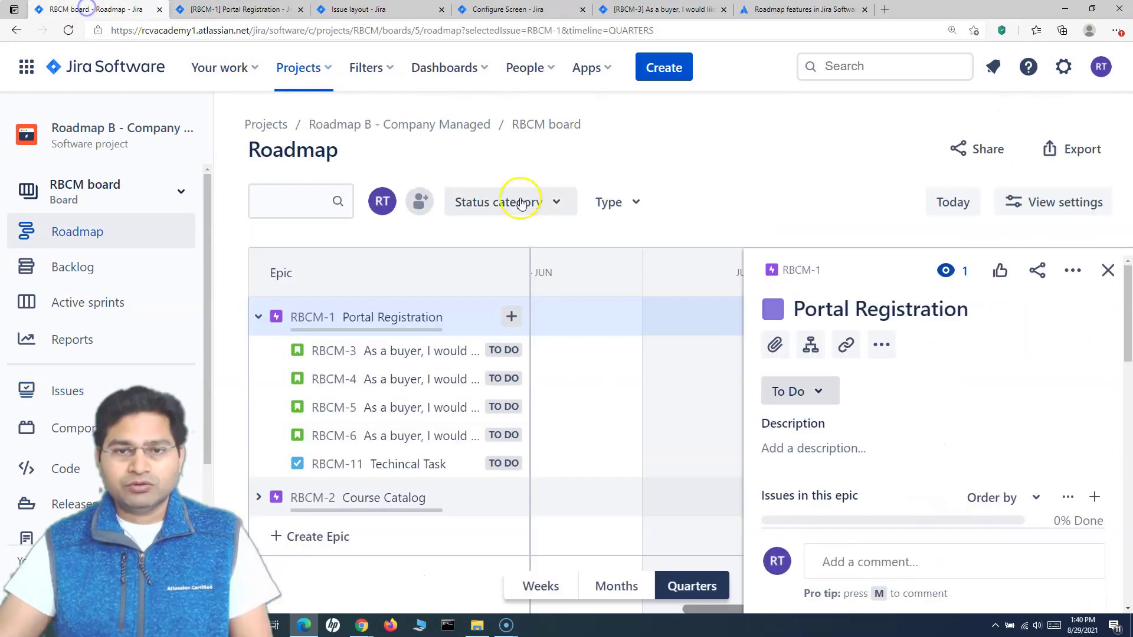
pyautogui.click(1107, 270)
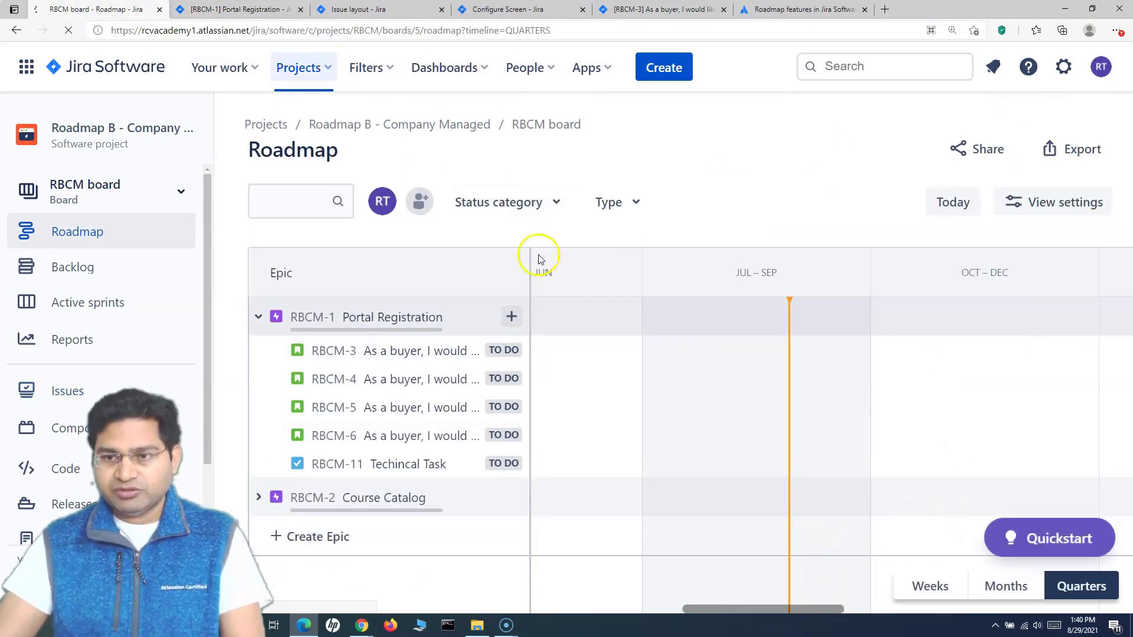
pyautogui.click(358, 318)
pyautogui.scroll(2, 974, 423)
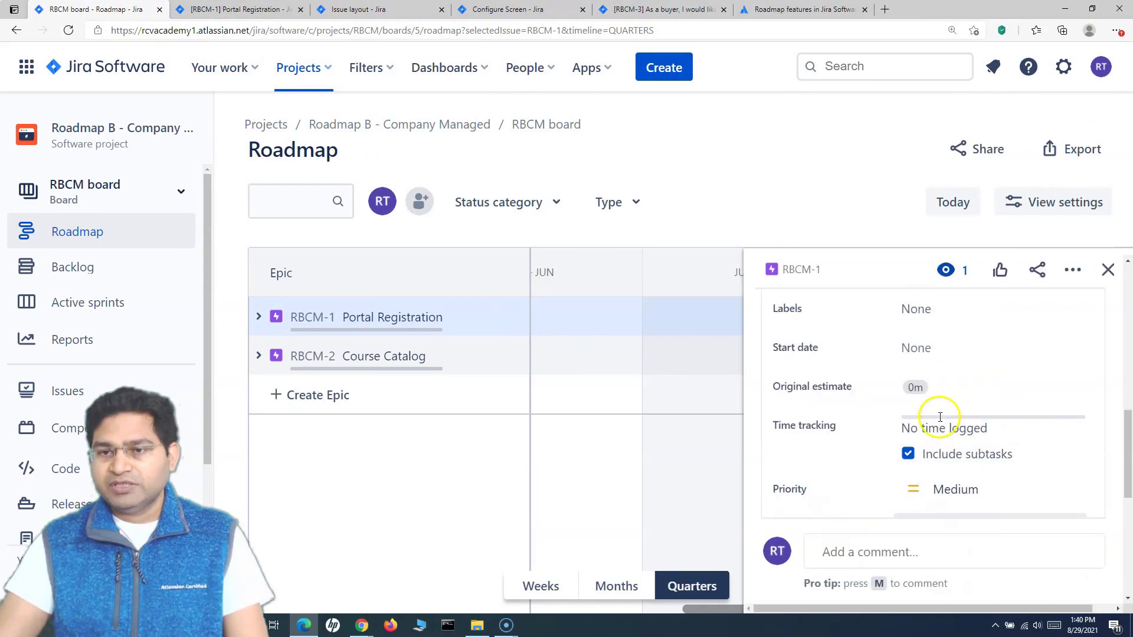
pyautogui.click(919, 348)
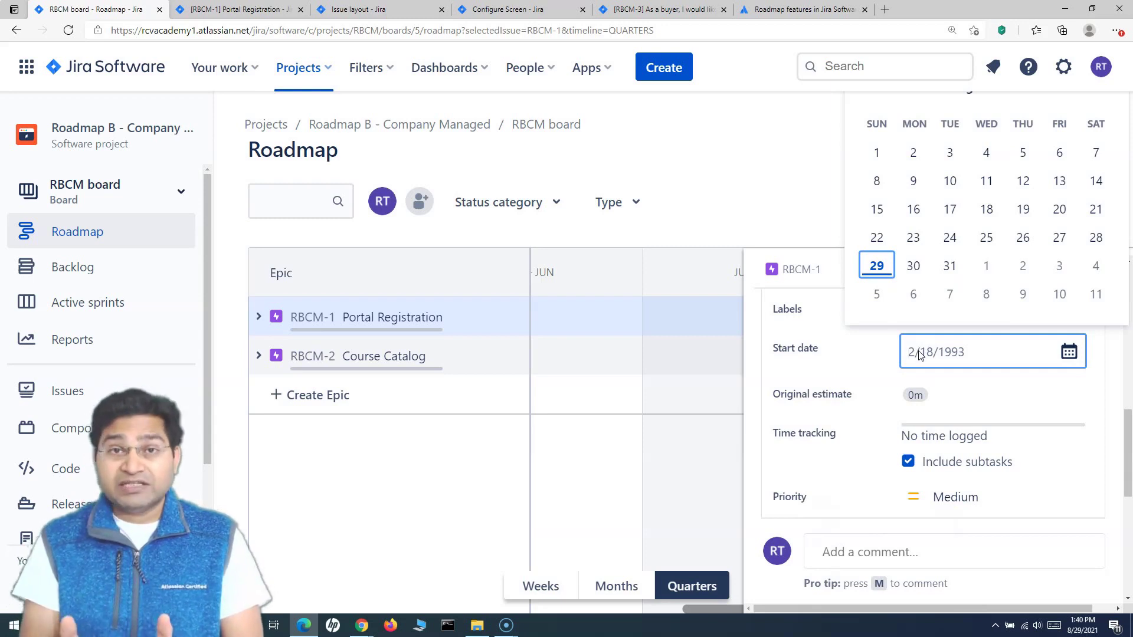
pyautogui.click(984, 300)
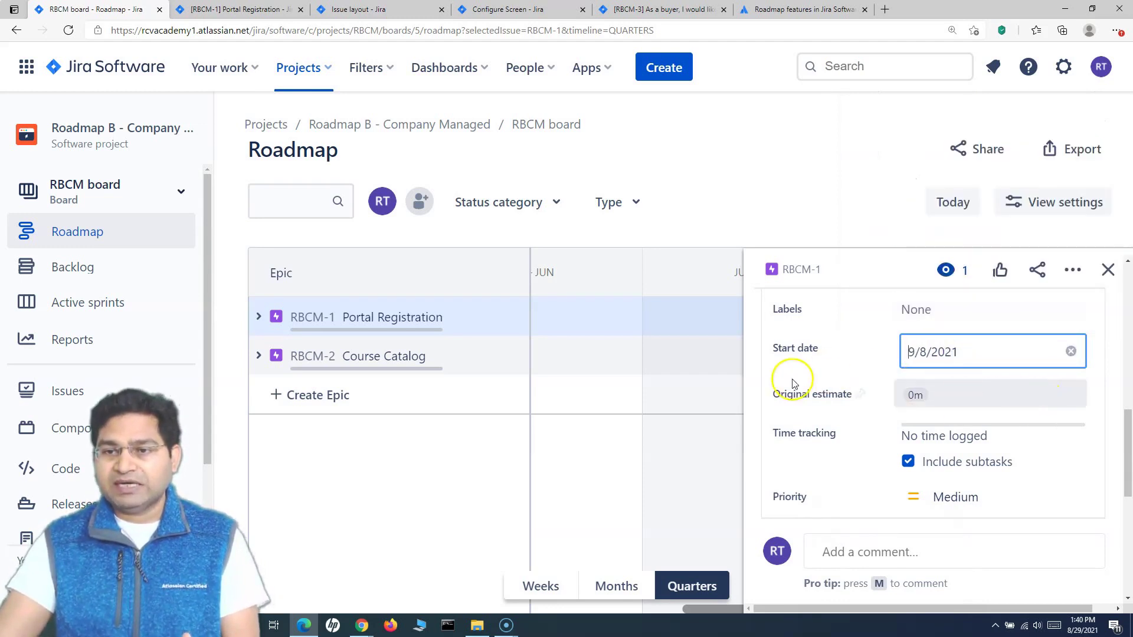
pyautogui.click(784, 362)
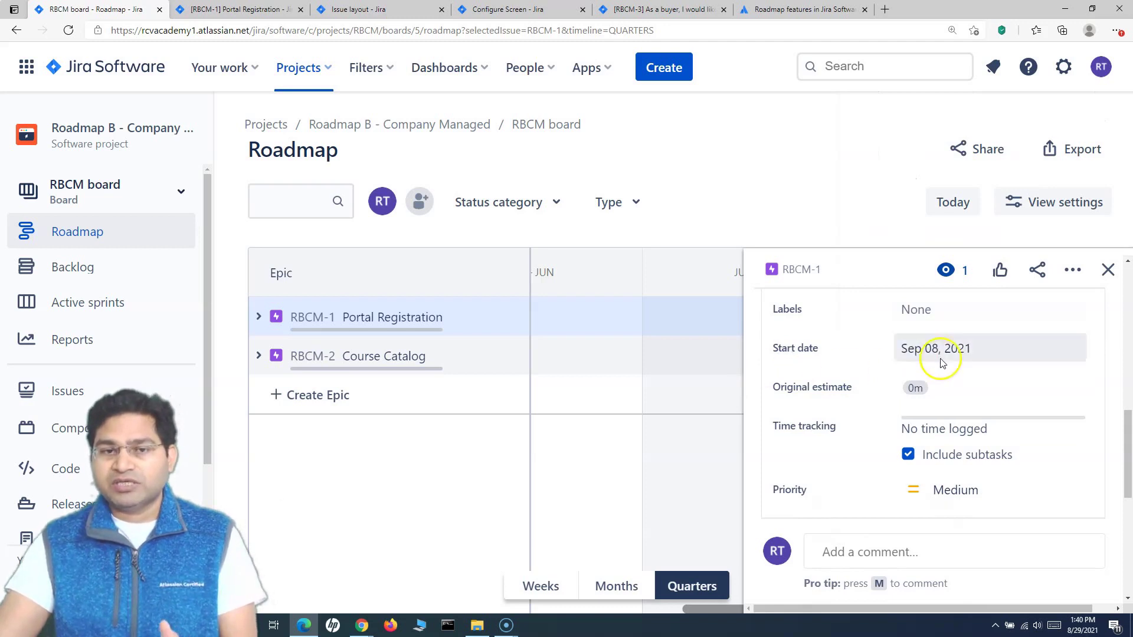
pyautogui.click(1109, 272)
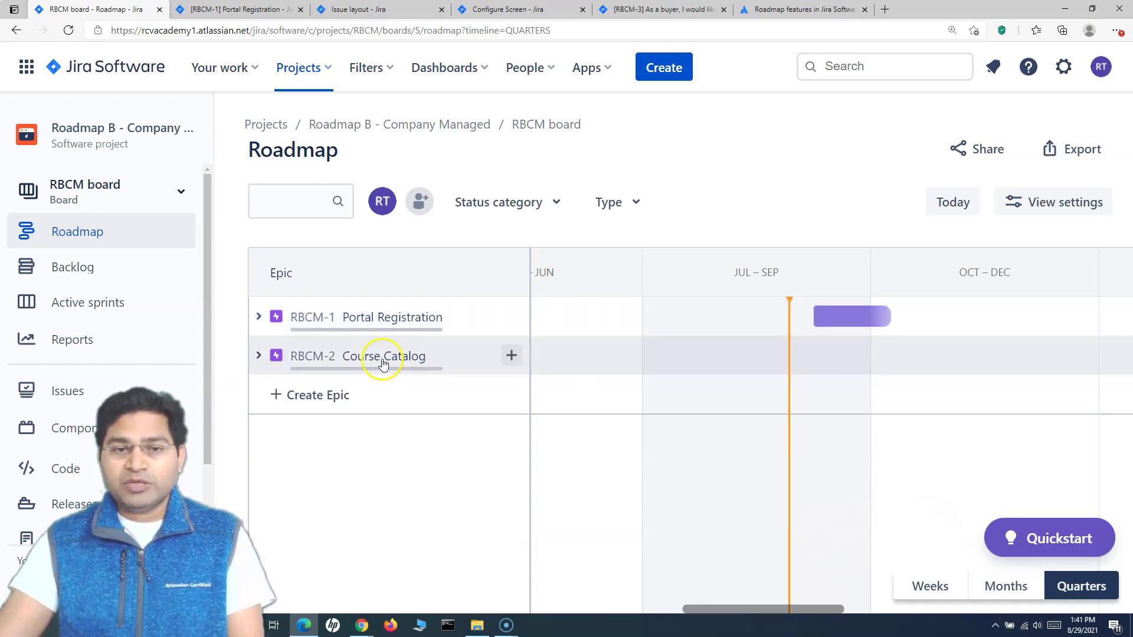
# - Expand Portal Registration, set the start date of its Google account story to 9/9/2021, and close the story's details
pyautogui.click(258, 317)
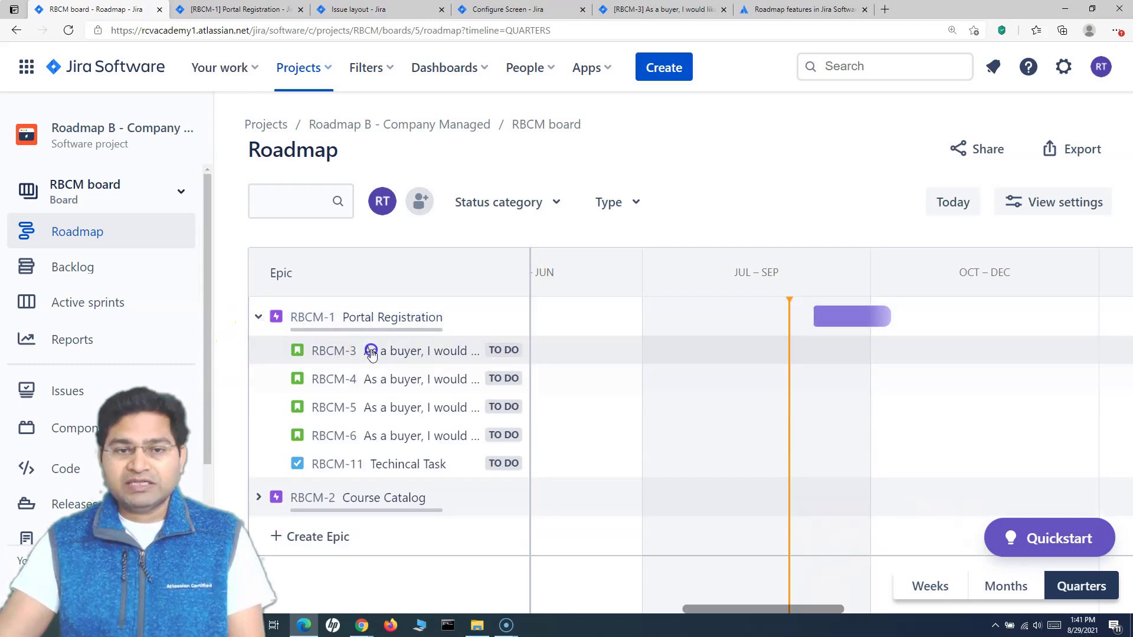
pyautogui.click(370, 352)
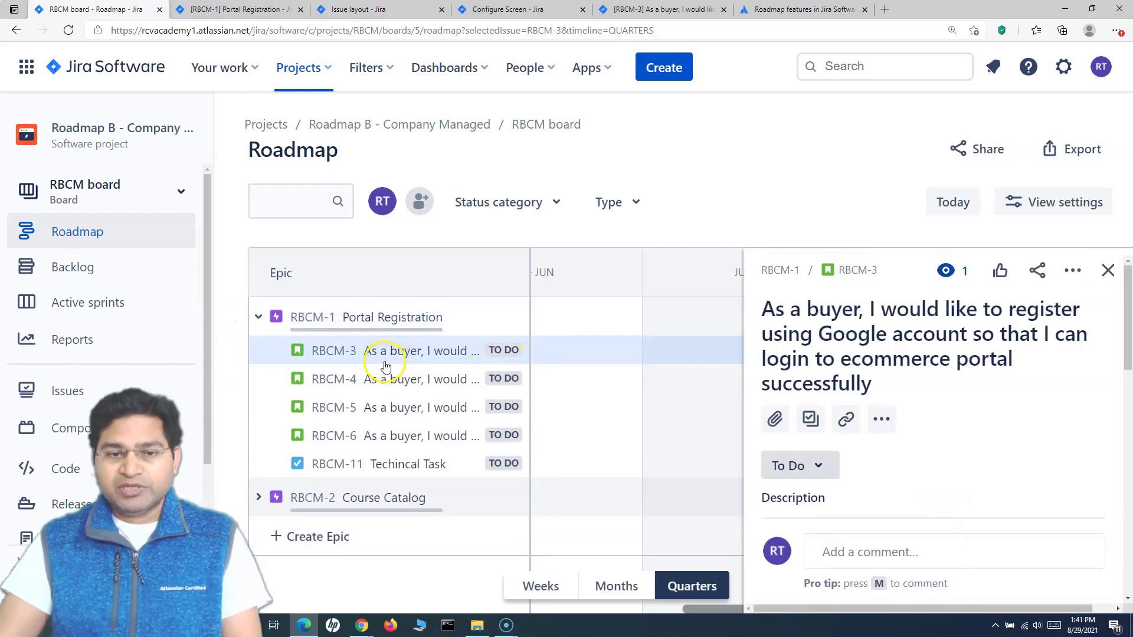
pyautogui.scroll(-5, 1068, 422)
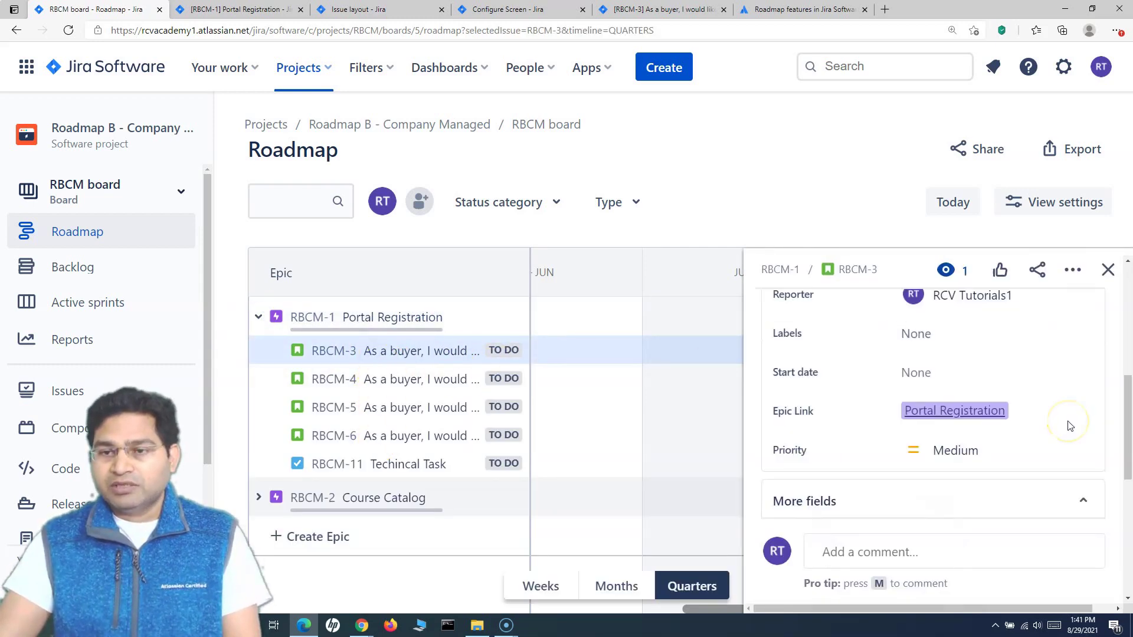
pyautogui.click(914, 373)
pyautogui.click(1026, 323)
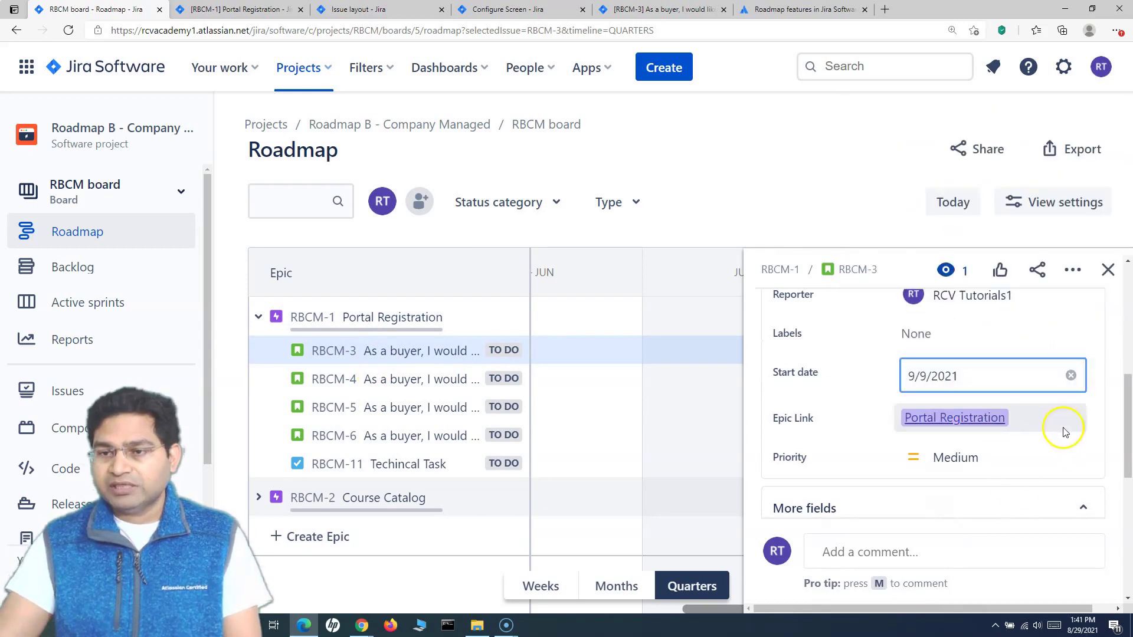
pyautogui.click(787, 373)
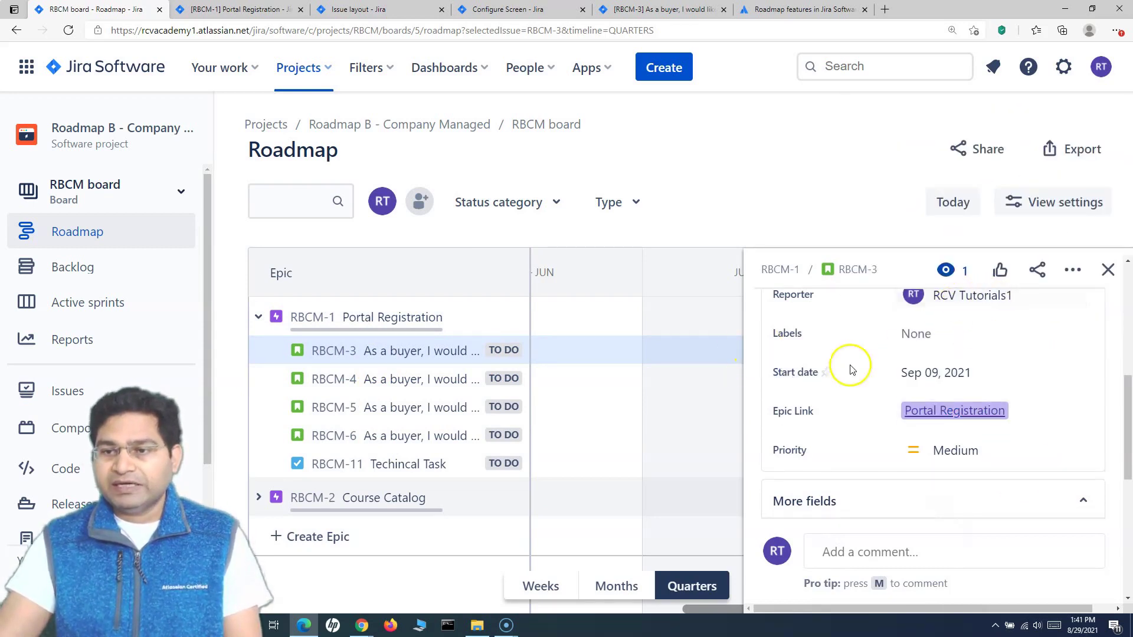
pyautogui.click(1108, 269)
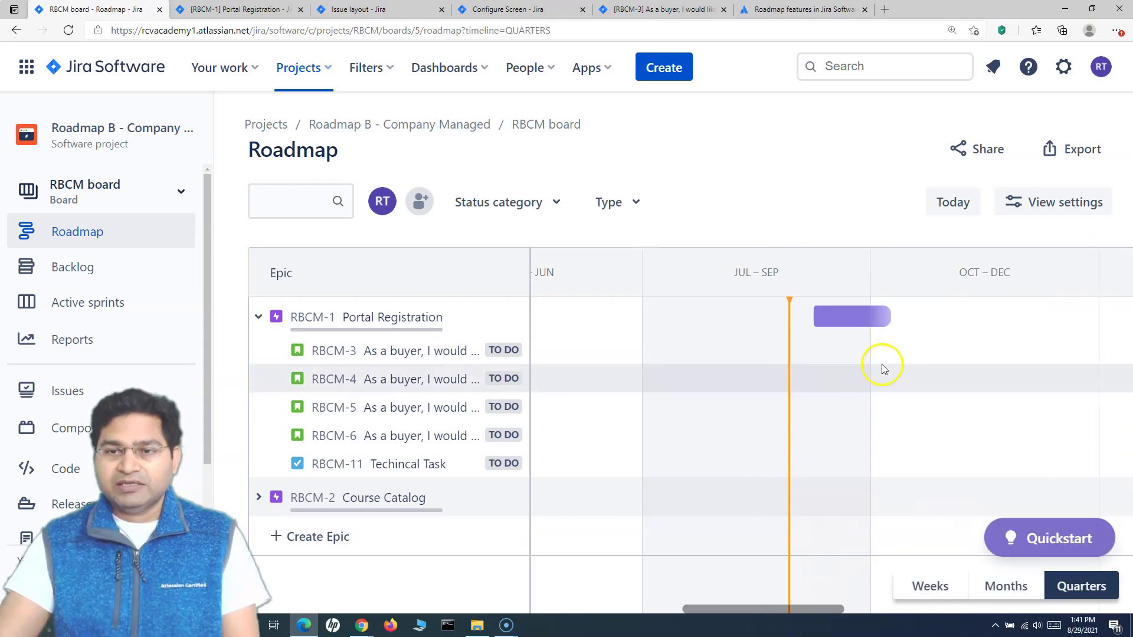
# - View the details of the Google account story and Portal Registration, and extend the epic's timeline bar to end on 2021/11/04
pyautogui.click(401, 350)
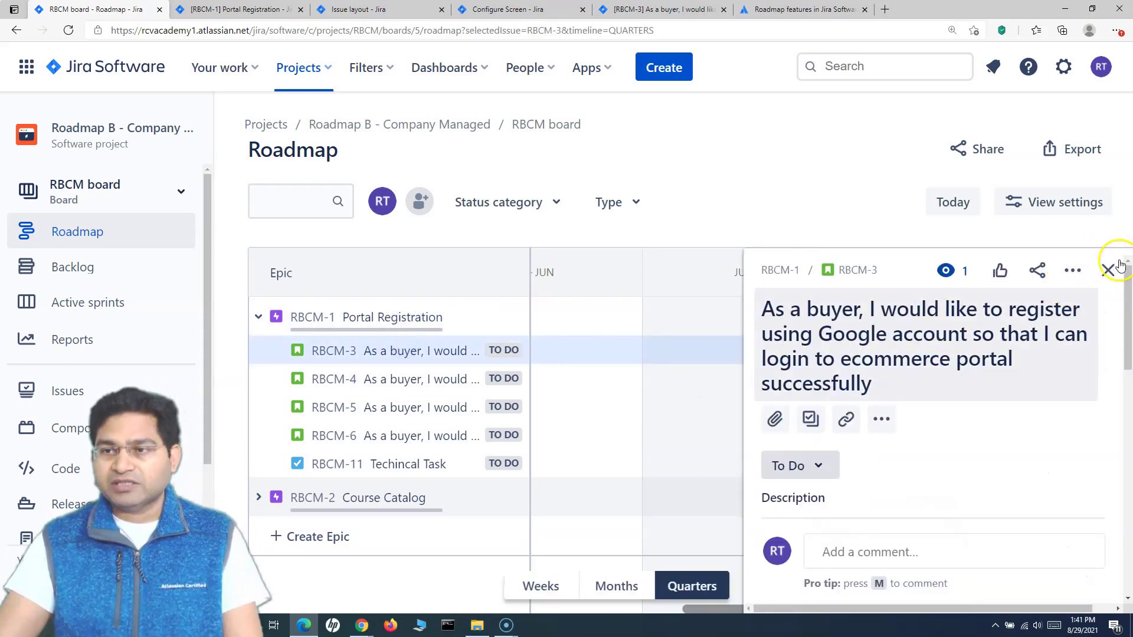
pyautogui.click(1109, 269)
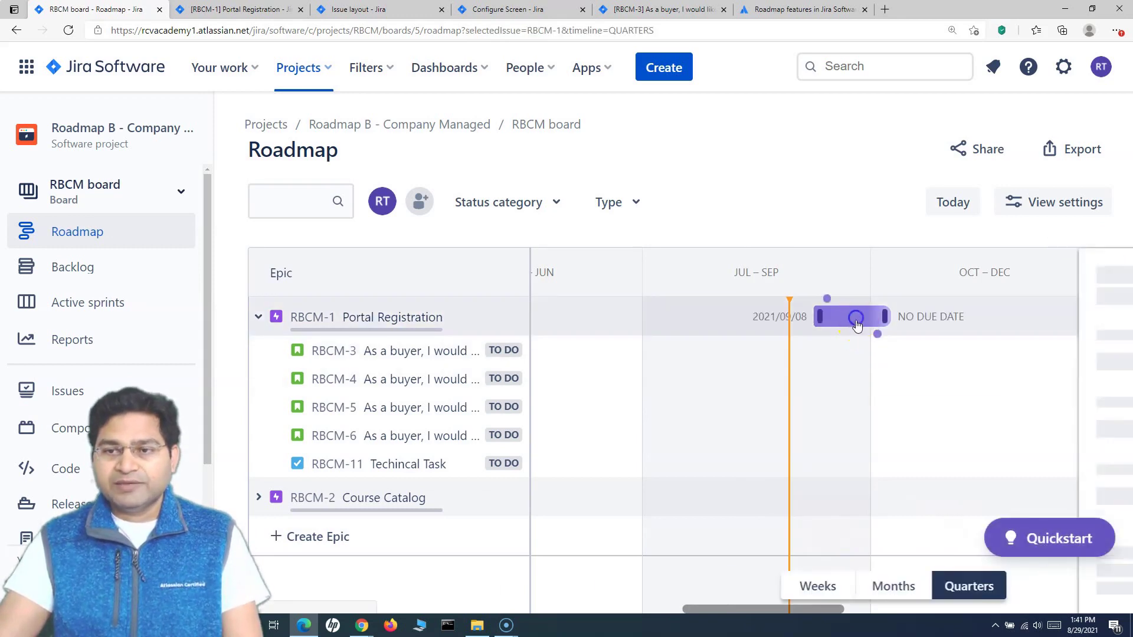
pyautogui.click(859, 322)
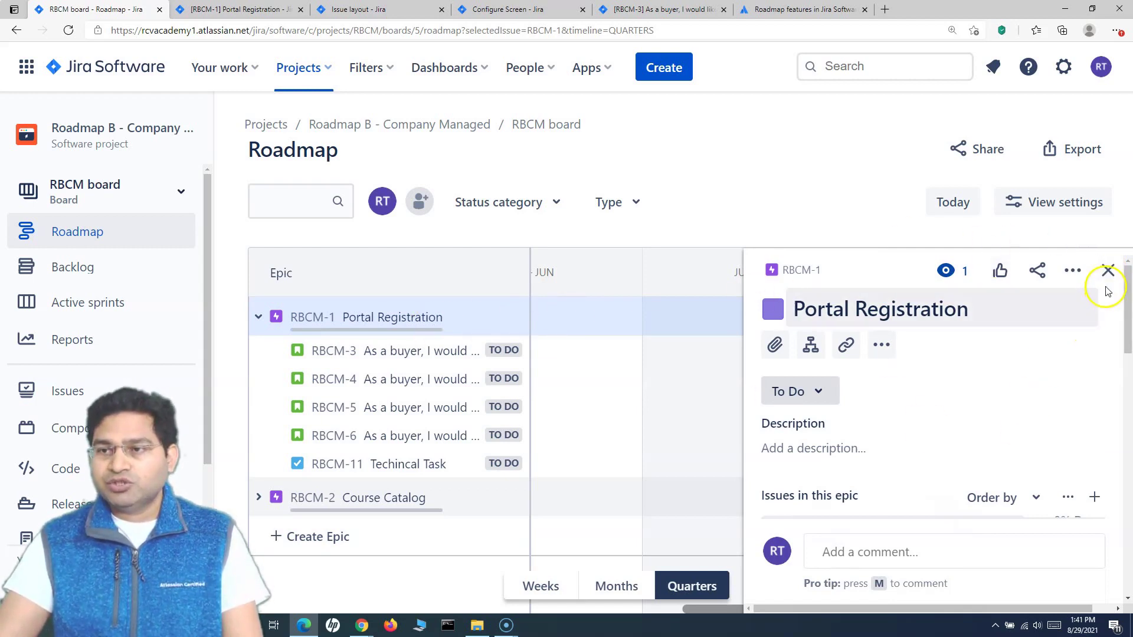
pyautogui.click(1107, 272)
pyautogui.moveTo(888, 312); pyautogui.dragTo(947, 313)
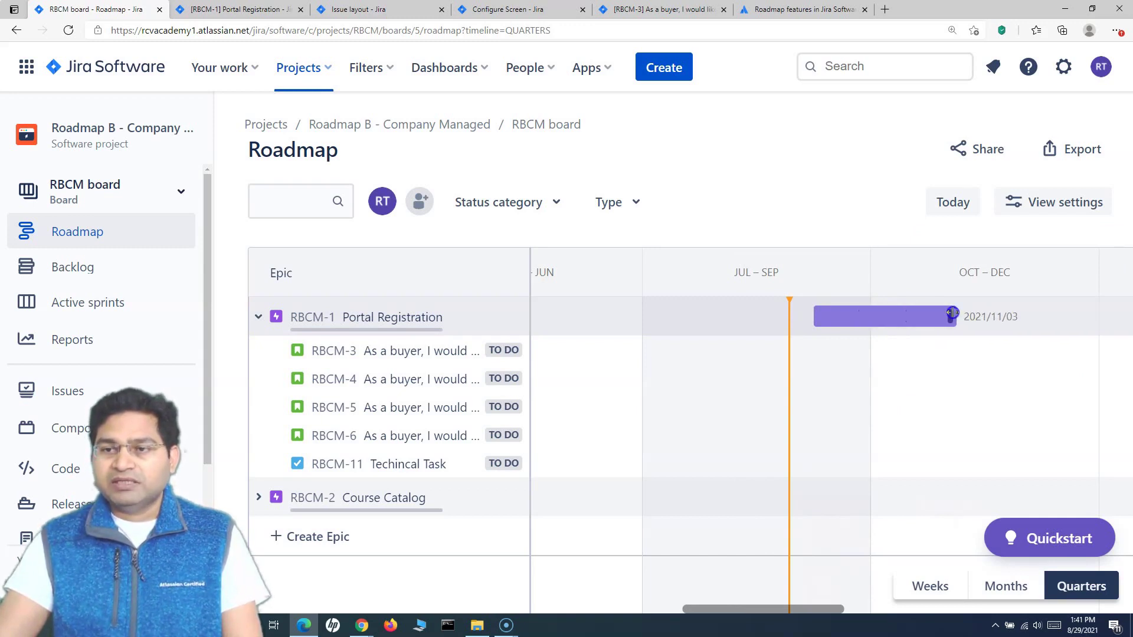
pyautogui.moveTo(954, 313); pyautogui.dragTo(952, 315)
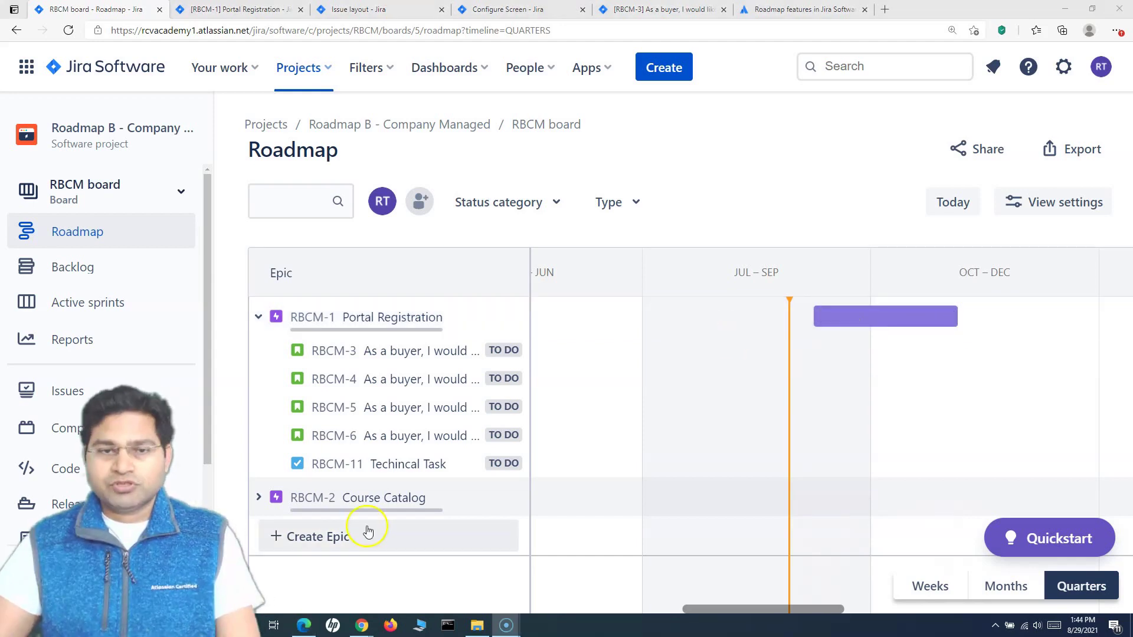
# - Open the details of the Course Catalog epic and set its start date to 9/15/2021
pyautogui.click(390, 499)
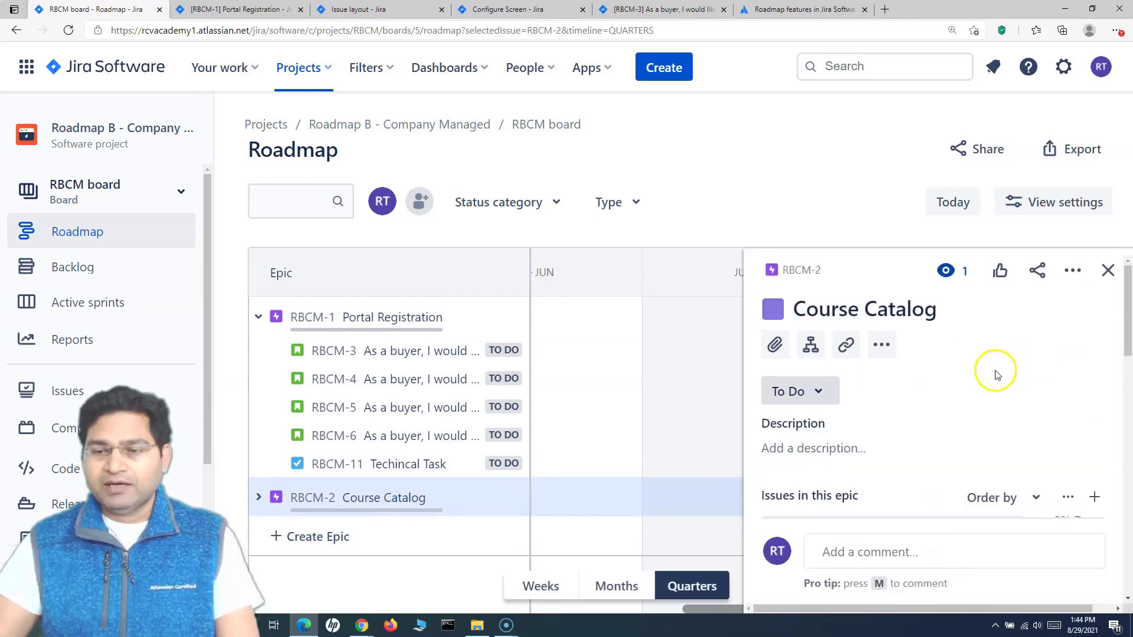
pyautogui.scroll(-5, 941, 416)
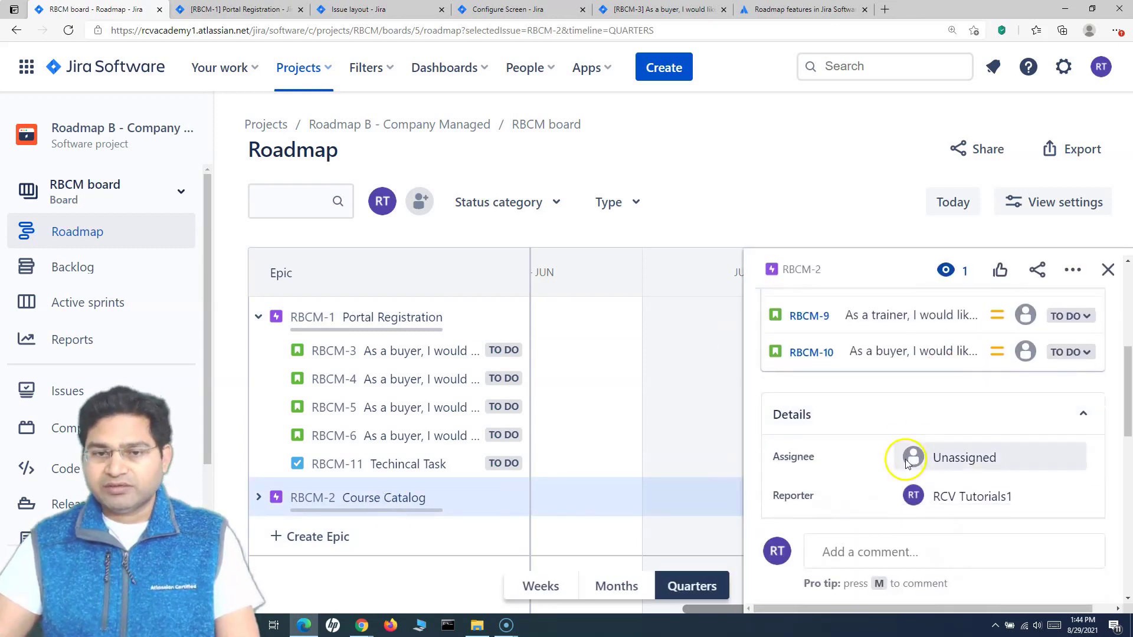
pyautogui.scroll(-4, 920, 437)
pyautogui.click(927, 372)
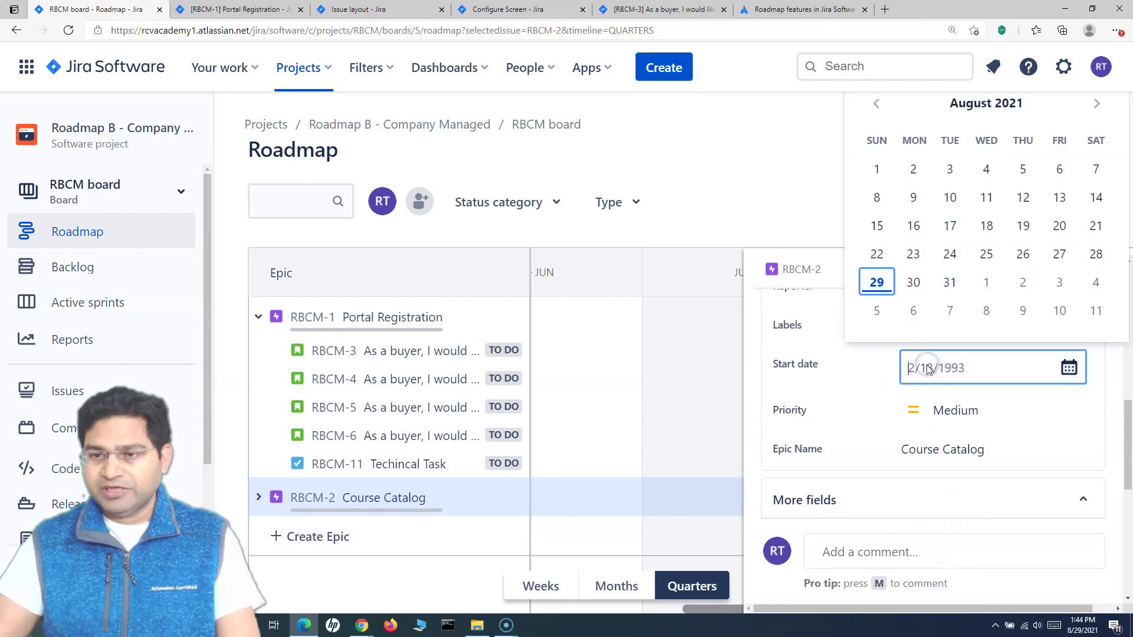
pyautogui.click(1089, 313)
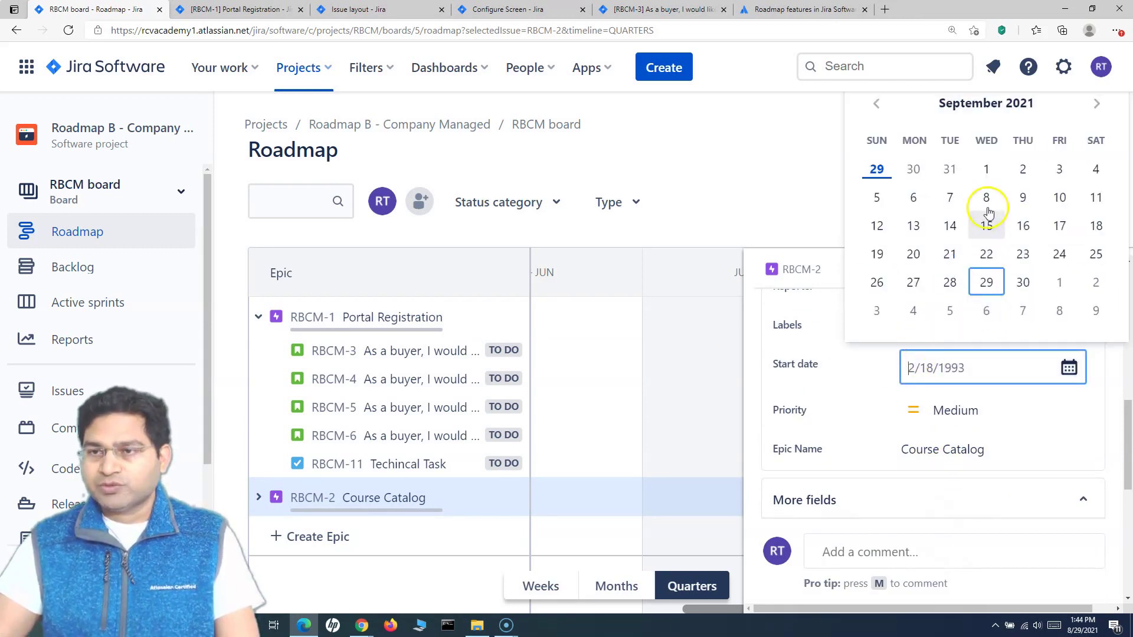
pyautogui.click(986, 225)
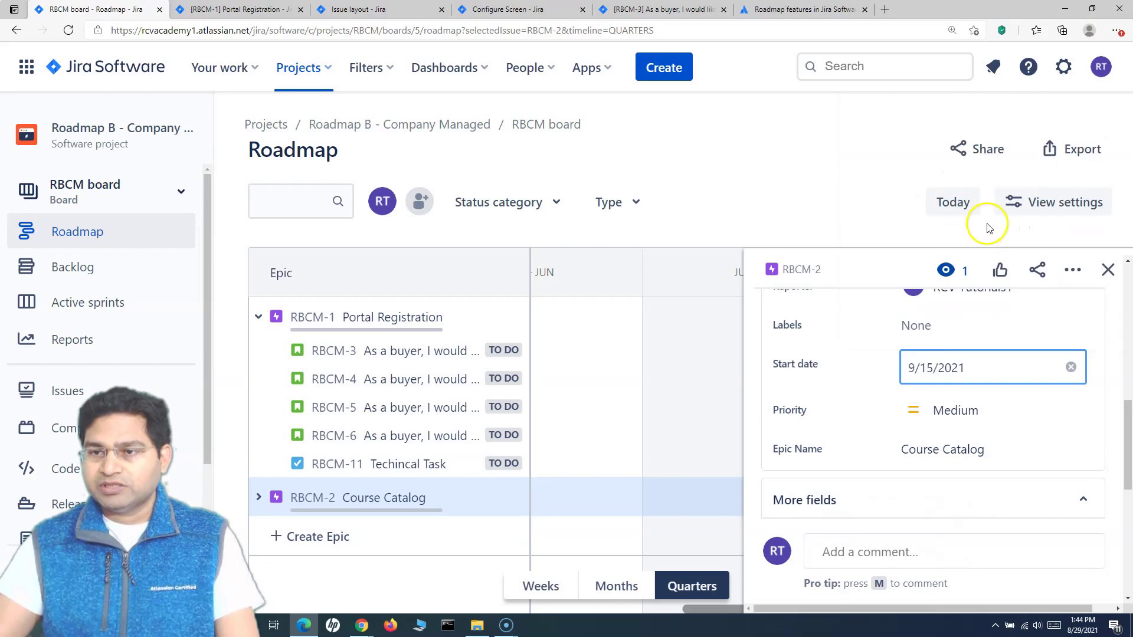
pyautogui.click(950, 405)
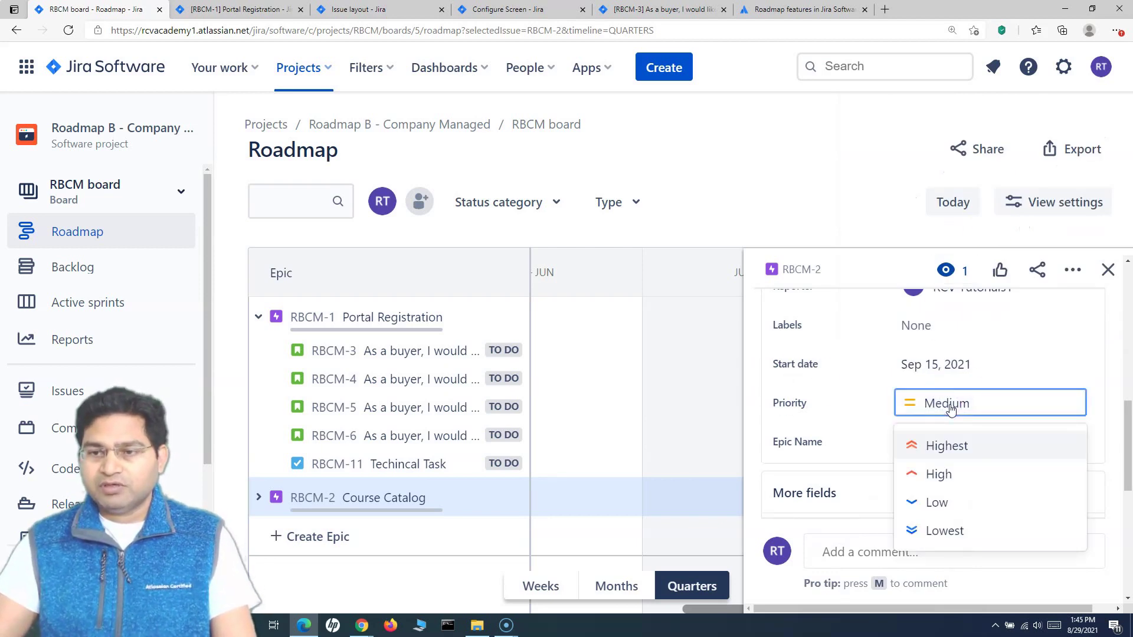
pyautogui.click(830, 399)
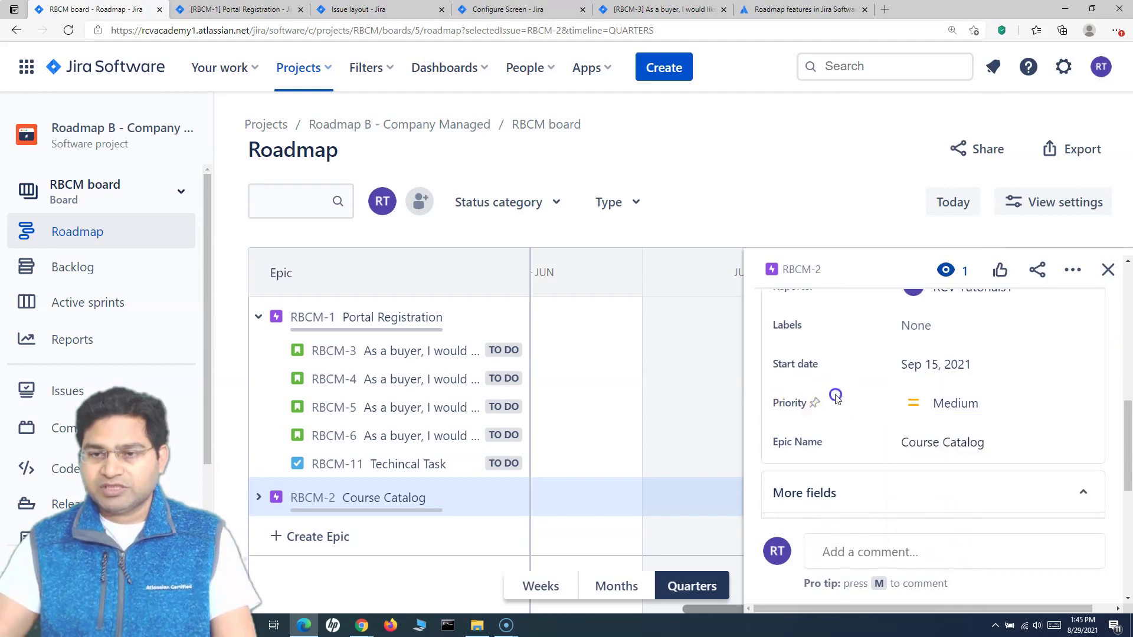
pyautogui.scroll(2, 920, 427)
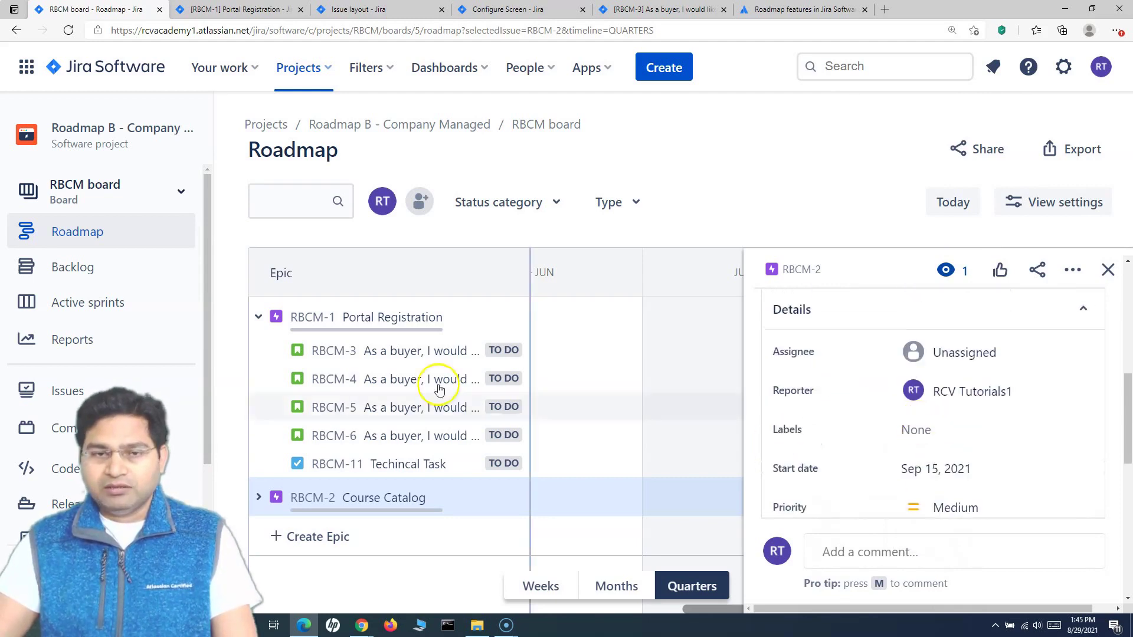
# - Set the Portal Registration epic's priority to Highest and close its details
pyautogui.click(449, 317)
pyautogui.scroll(-5, 860, 431)
pyautogui.scroll(5, 860, 431)
pyautogui.scroll(-4, 861, 432)
pyautogui.scroll(-5, 860, 431)
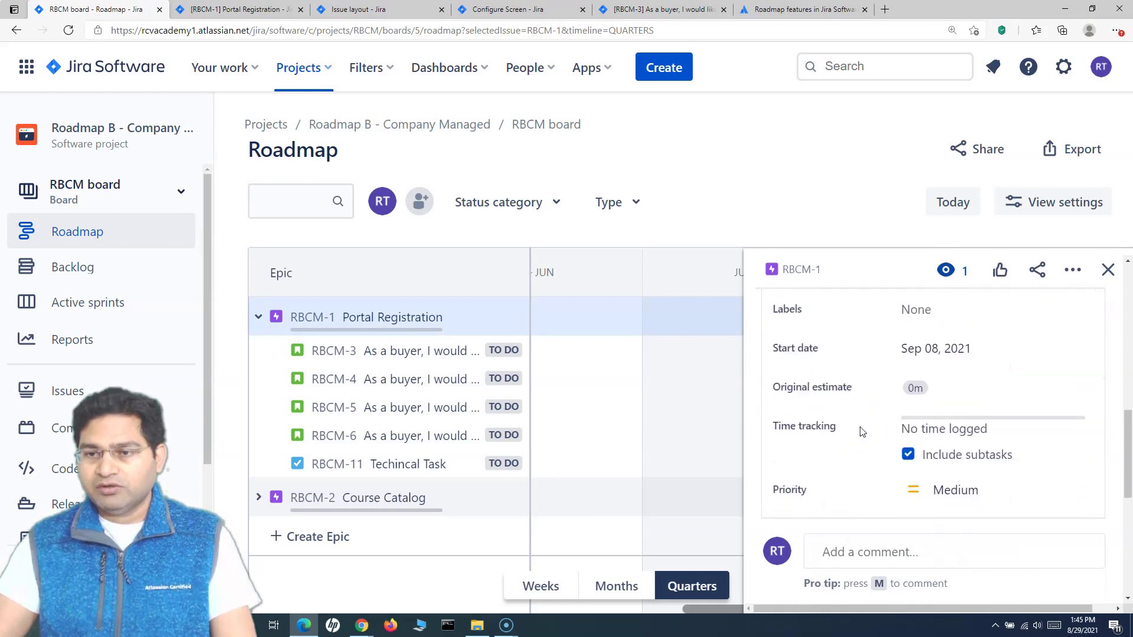
pyautogui.scroll(-2, 991, 366)
pyautogui.click(978, 387)
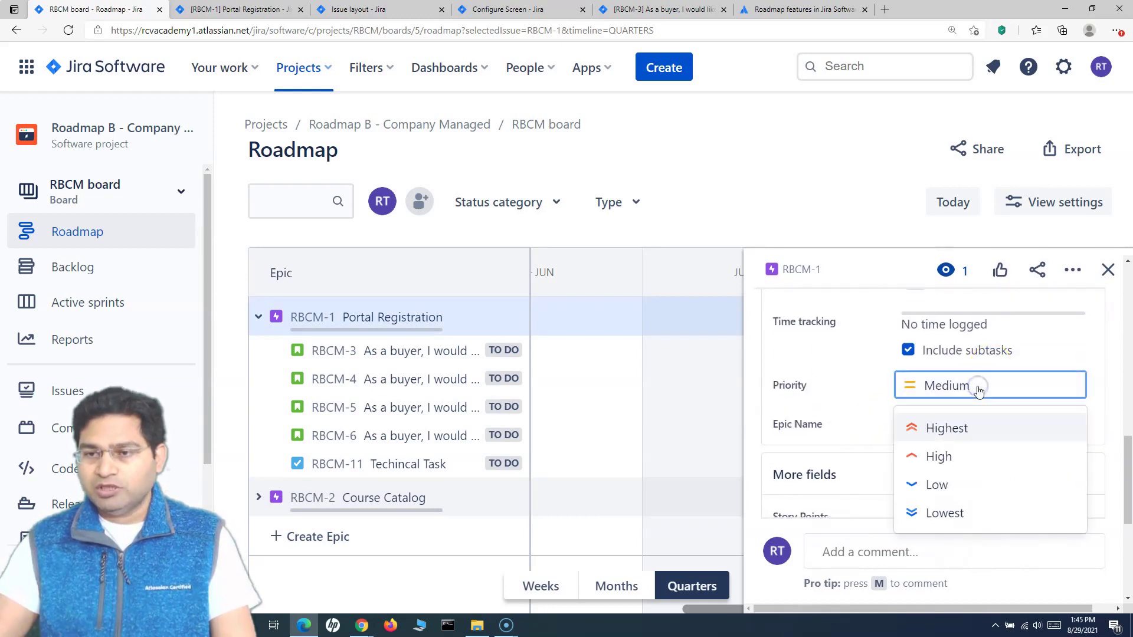
pyautogui.click(949, 431)
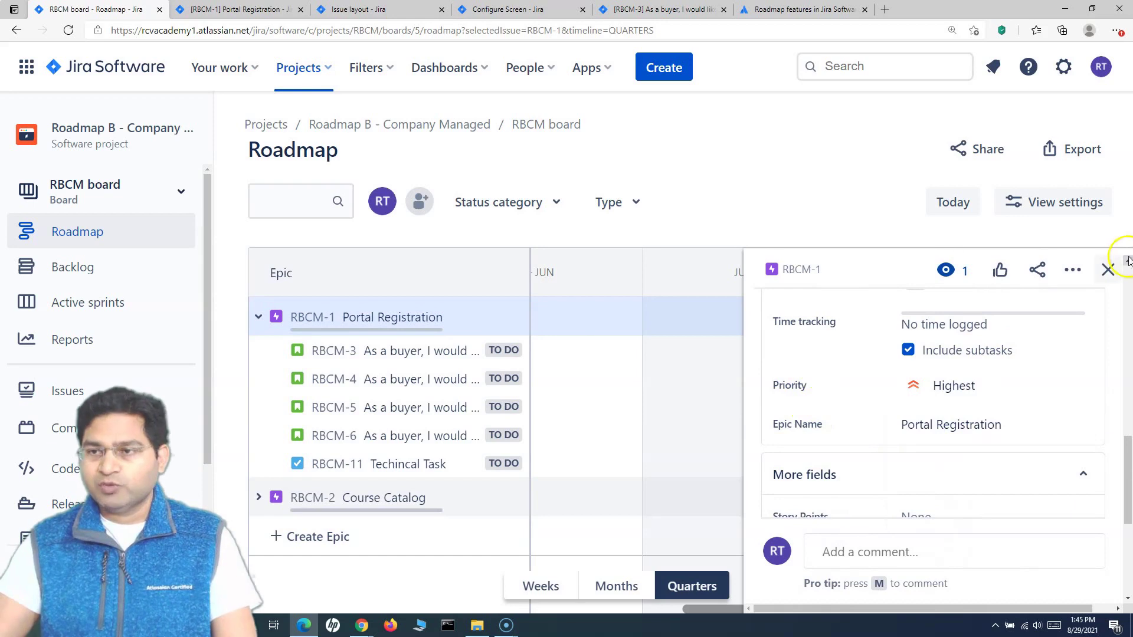
pyautogui.click(1107, 270)
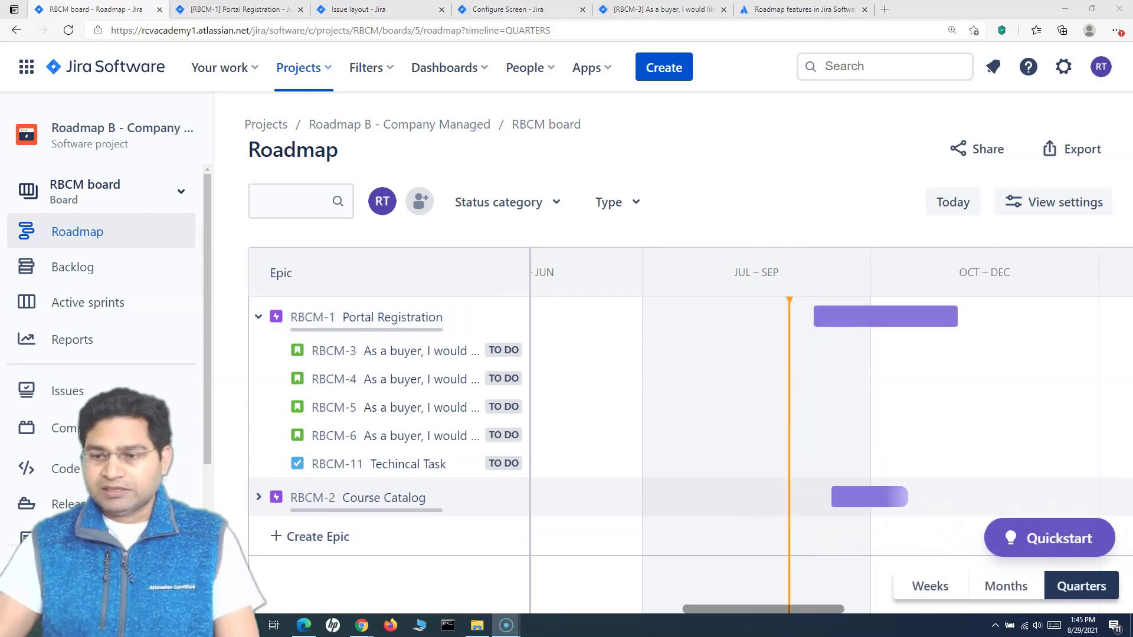
# - Extend the Course Catalog epic's timeline bar so that it ends late in the October–December quarter
pyautogui.moveTo(856, 494)
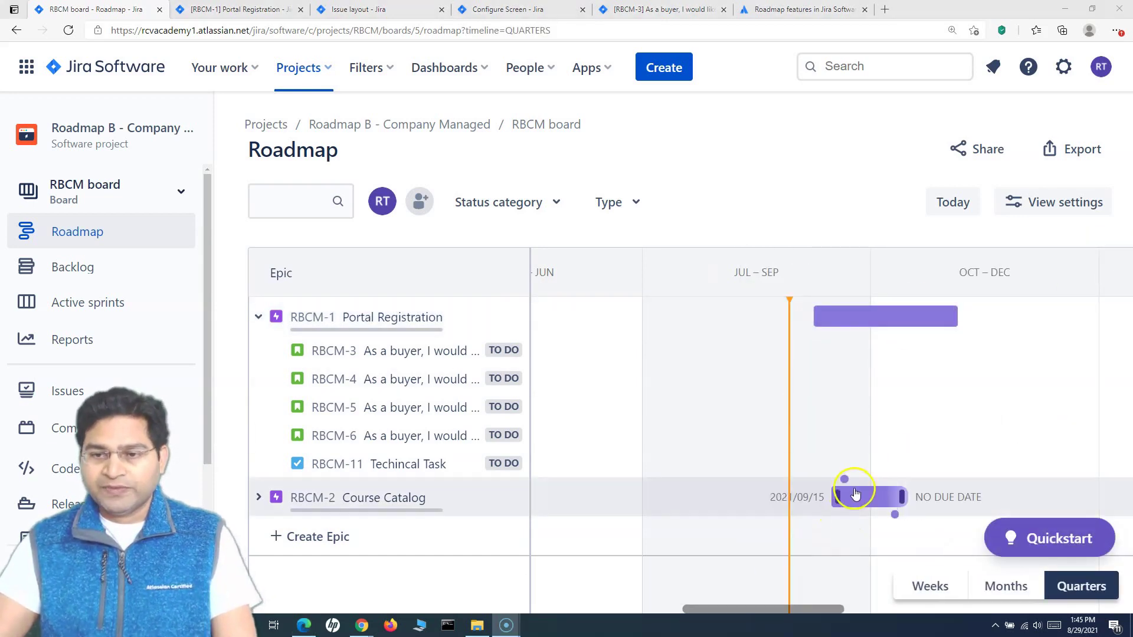
pyautogui.moveTo(902, 495); pyautogui.dragTo(1047, 499)
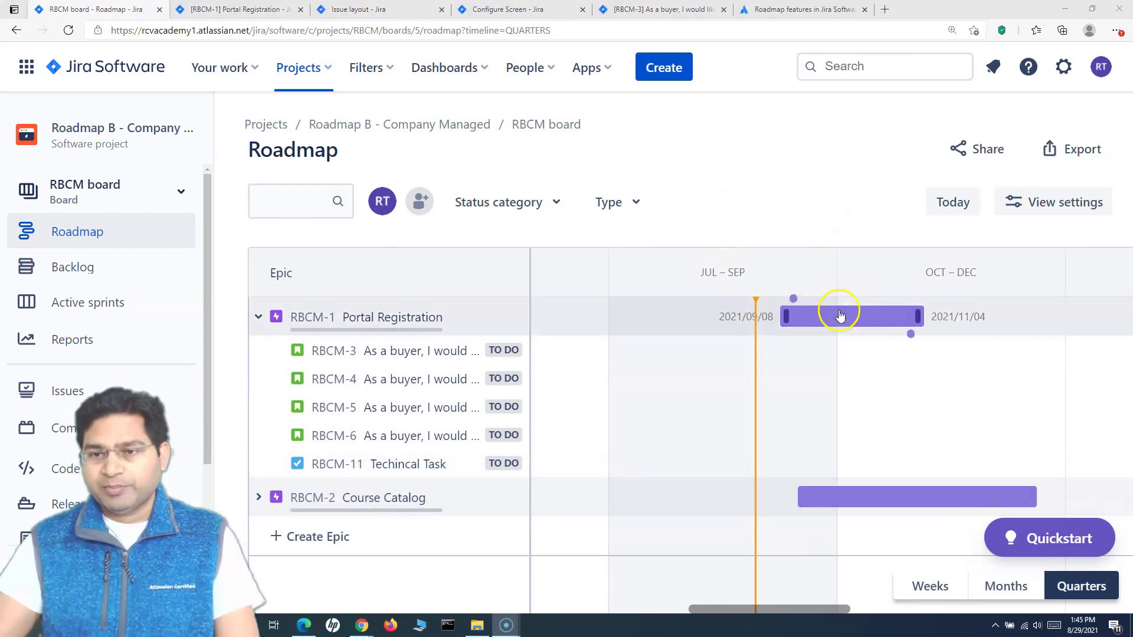
# - Look through the details of stories RBCM-3 and RBCM-4, checking RBCM-4's Start date field, and close the details
pyautogui.click(338, 352)
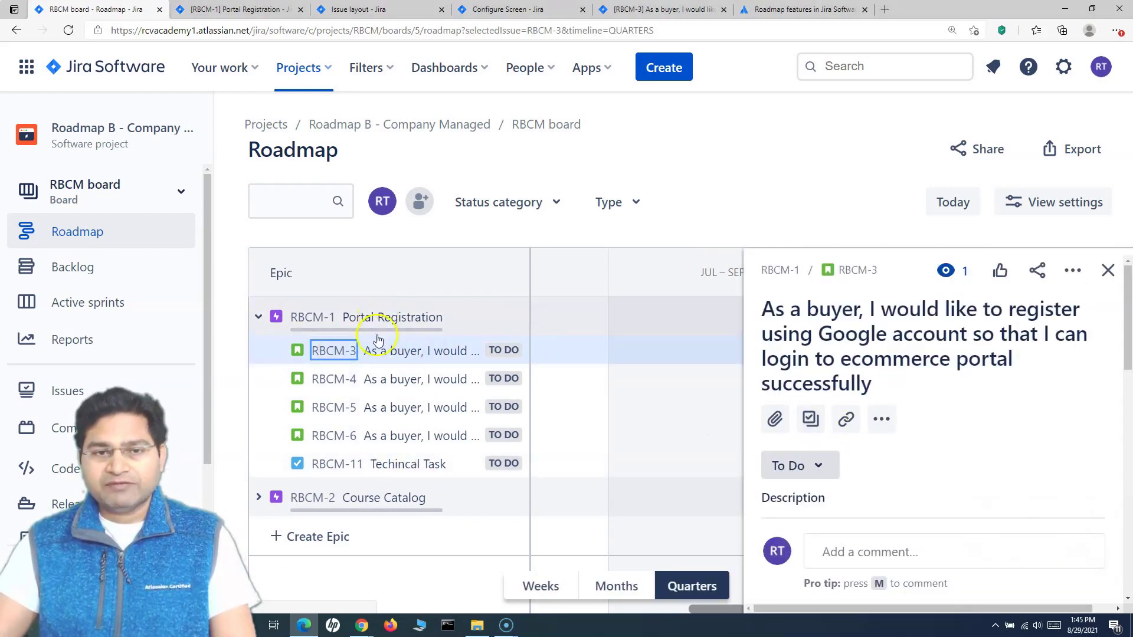
pyautogui.click(393, 380)
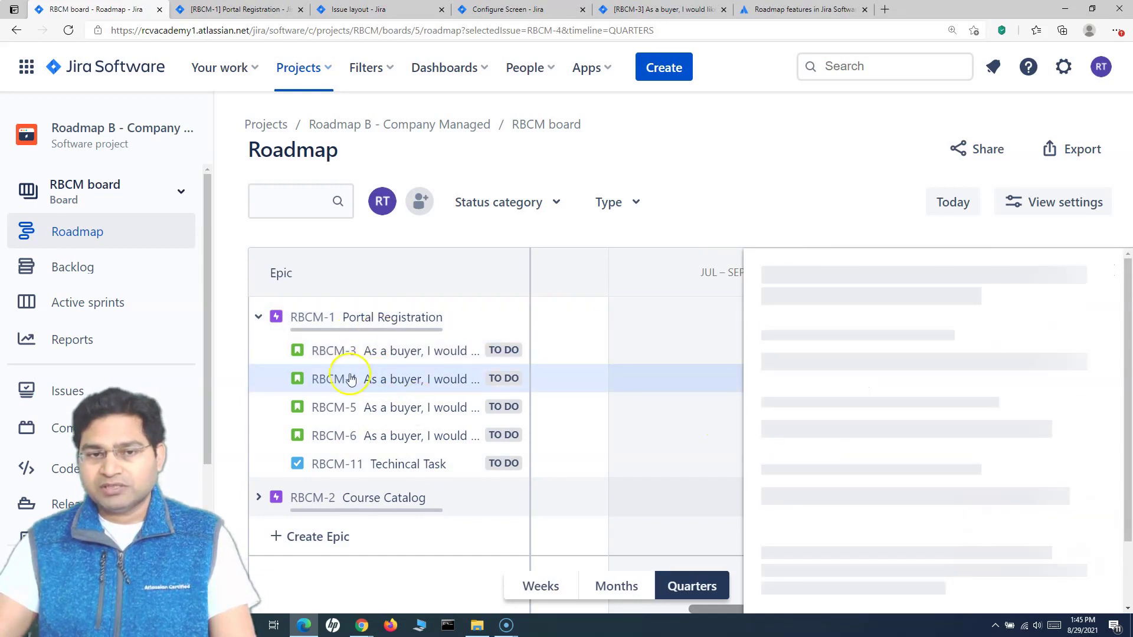
pyautogui.scroll(-5, 951, 433)
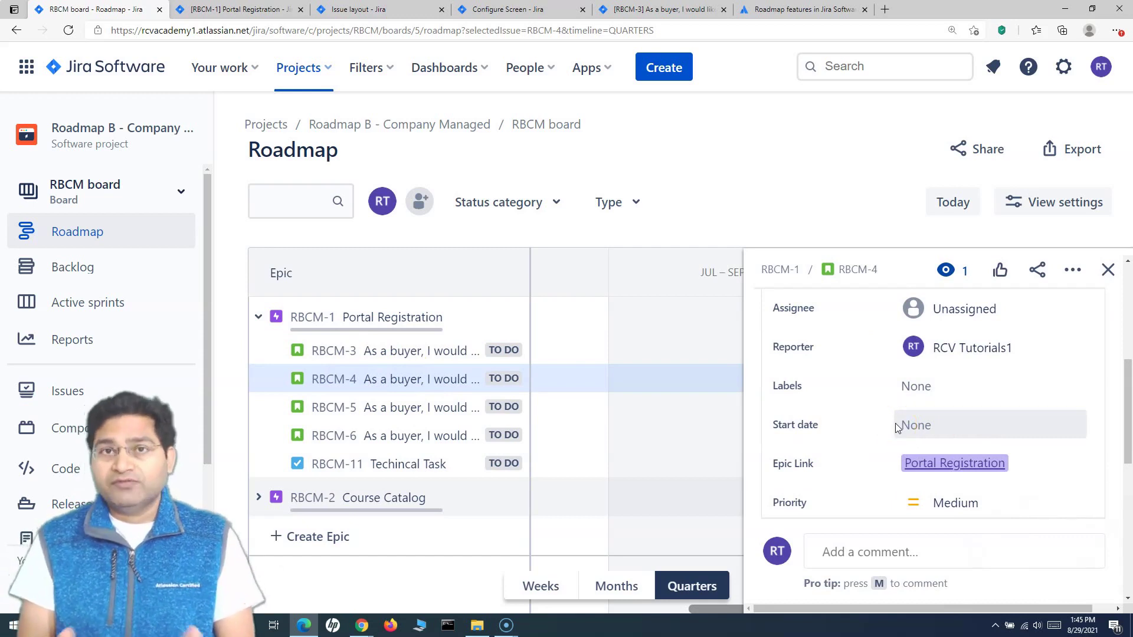
pyautogui.click(1108, 270)
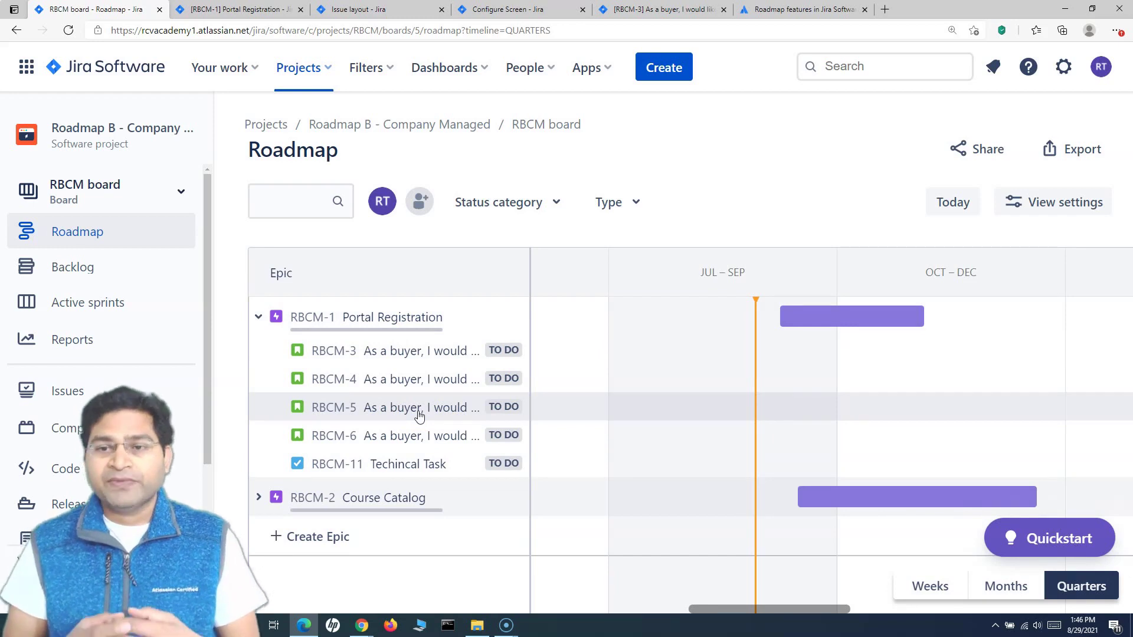
# - Expand the Course Catalog epic and review the child issues of both epics against the timeline bars
pyautogui.moveTo(791, 310)
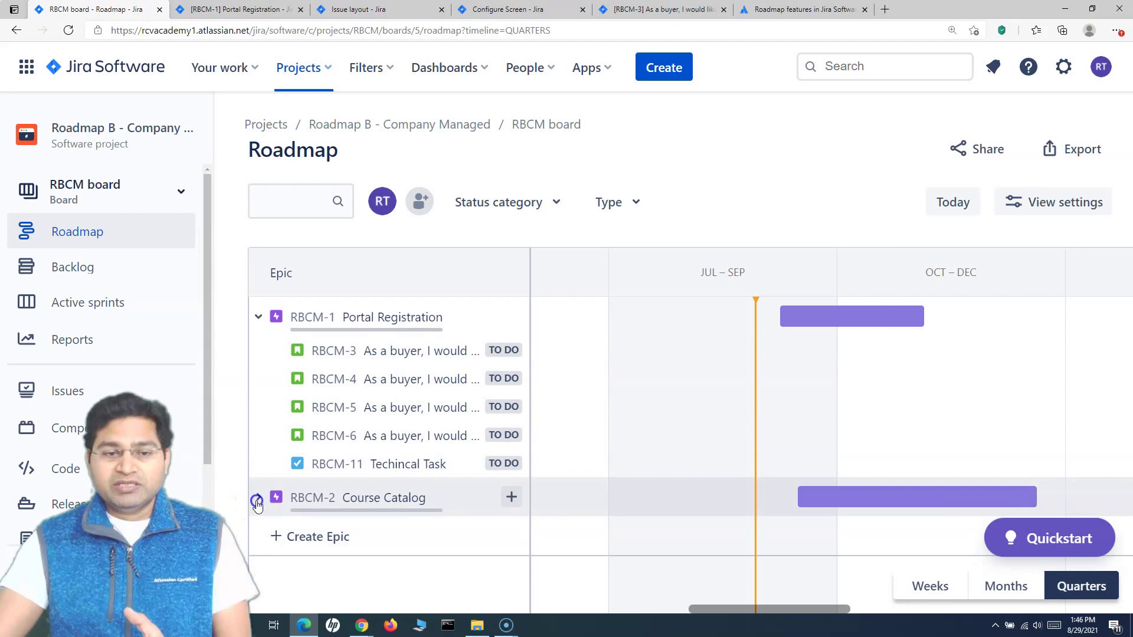
pyautogui.click(255, 505)
pyautogui.scroll(-1, 405, 551)
pyautogui.scroll(1, 501, 500)
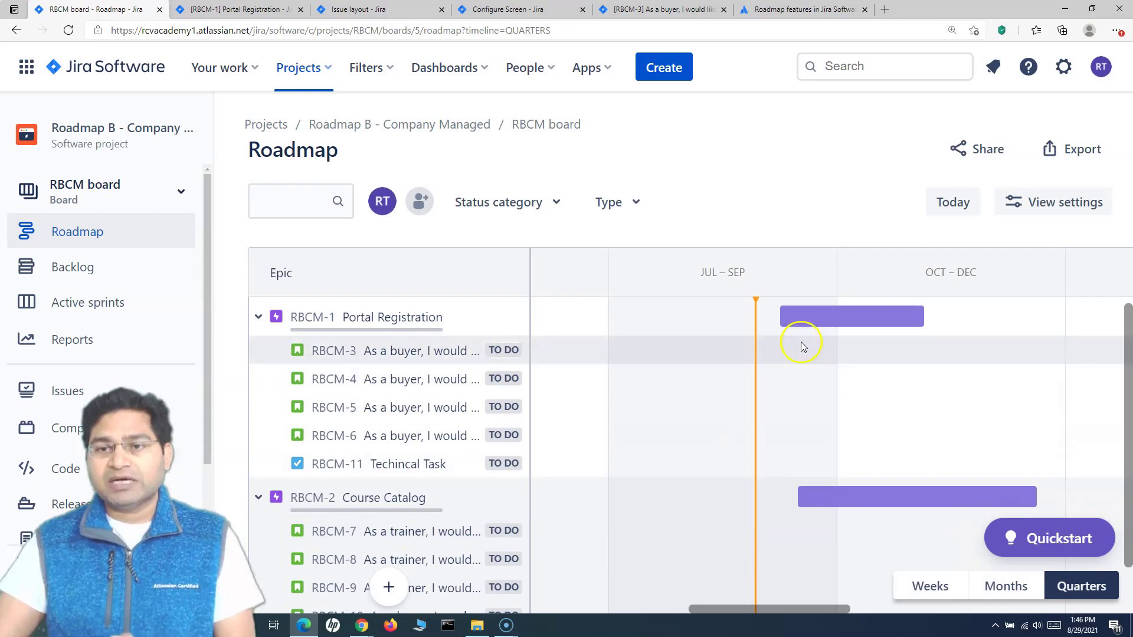
pyautogui.moveTo(872, 319)
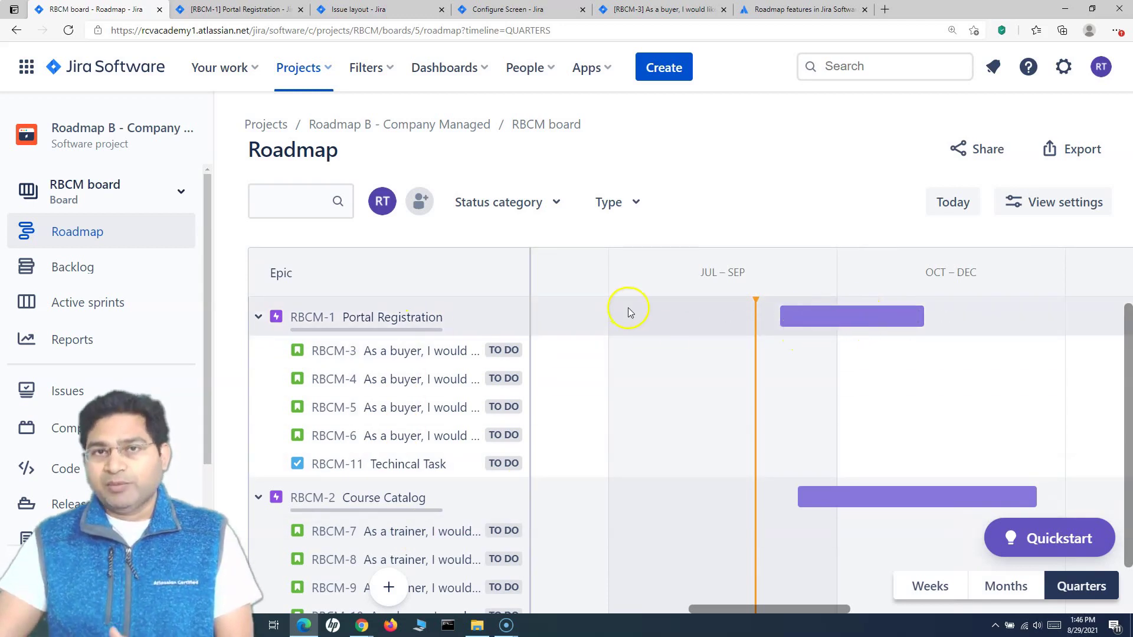